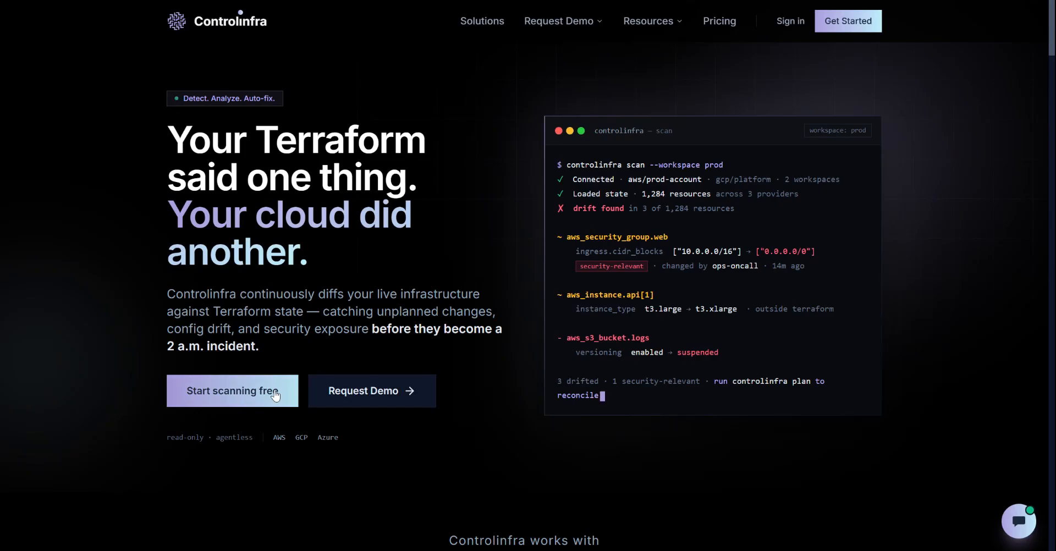
Log in to the support account, decline saving the password, and verify with the six-digit two-factor code
left_click(784, 24)
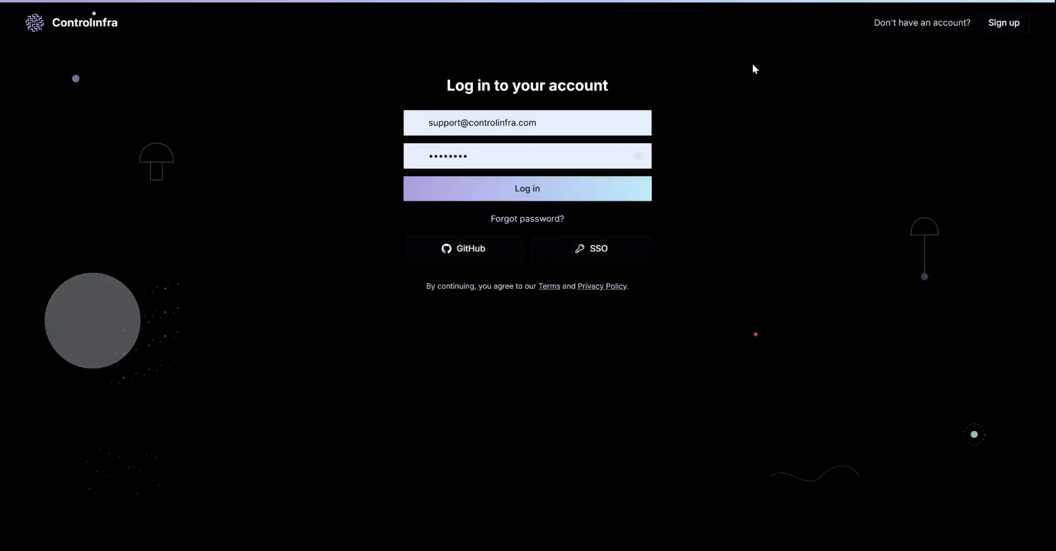
left_click(576, 189)
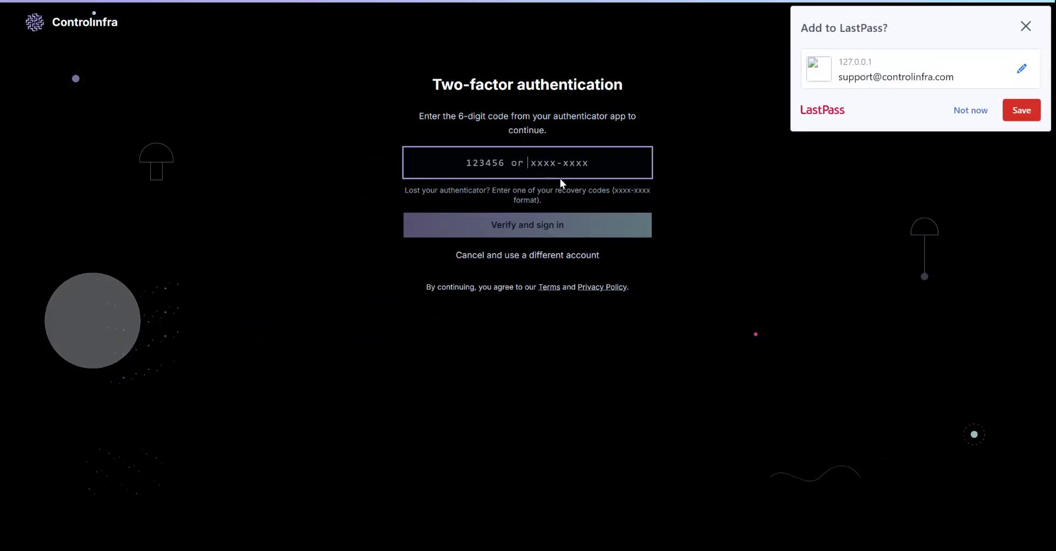
left_click(972, 110)
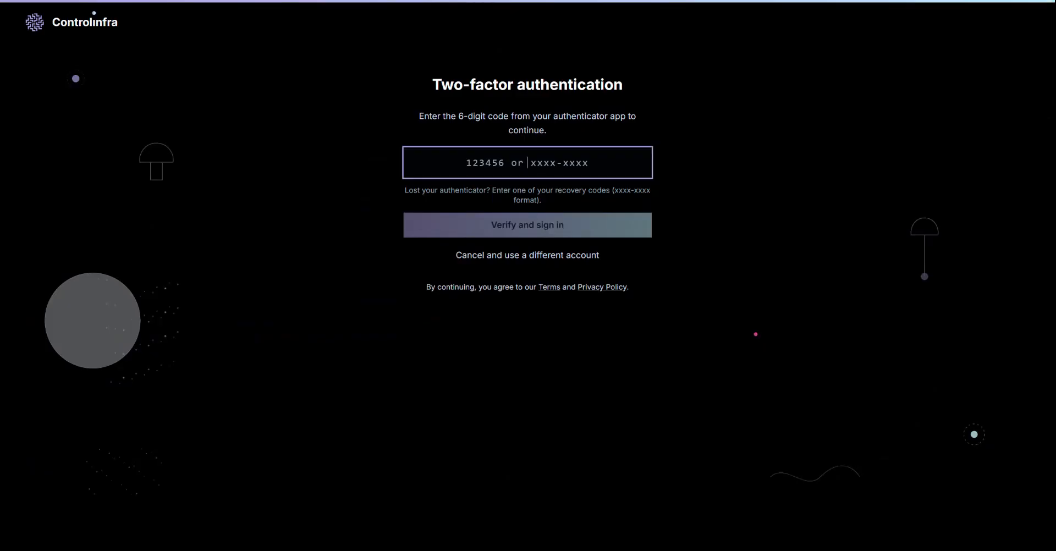
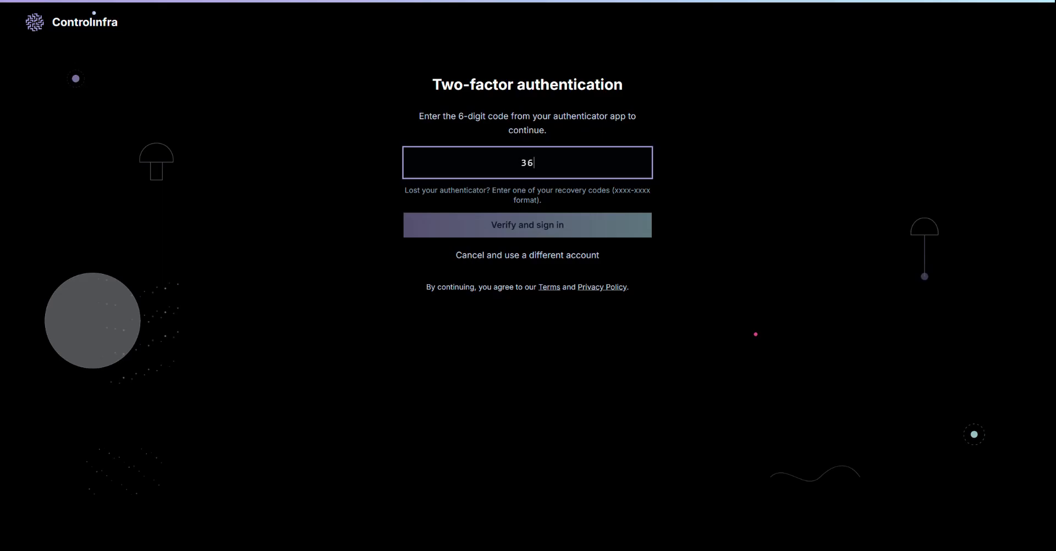
key("Return")
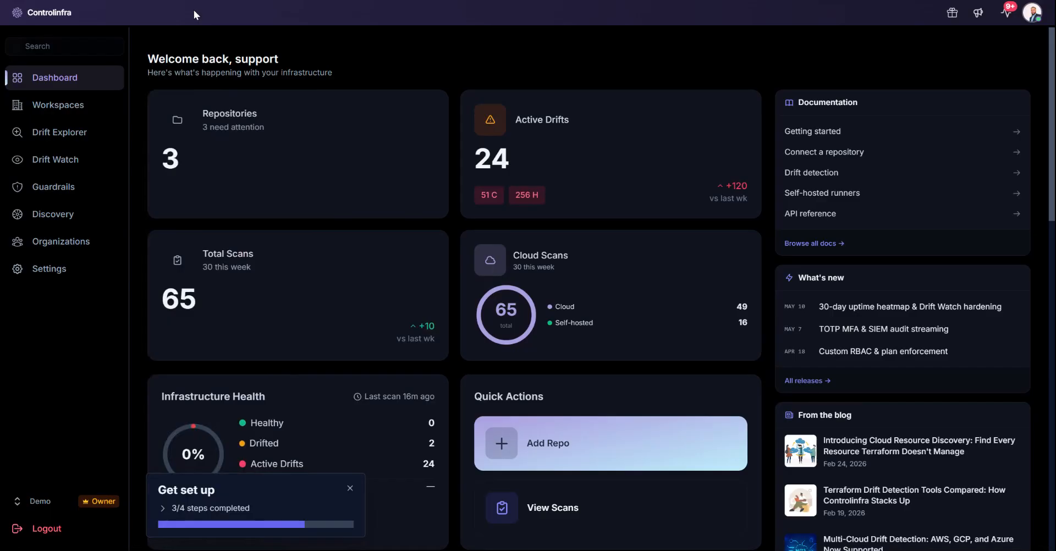
Go to Workspaces > Repositories and open the AWS cloud provider card
mouse_move(65, 110)
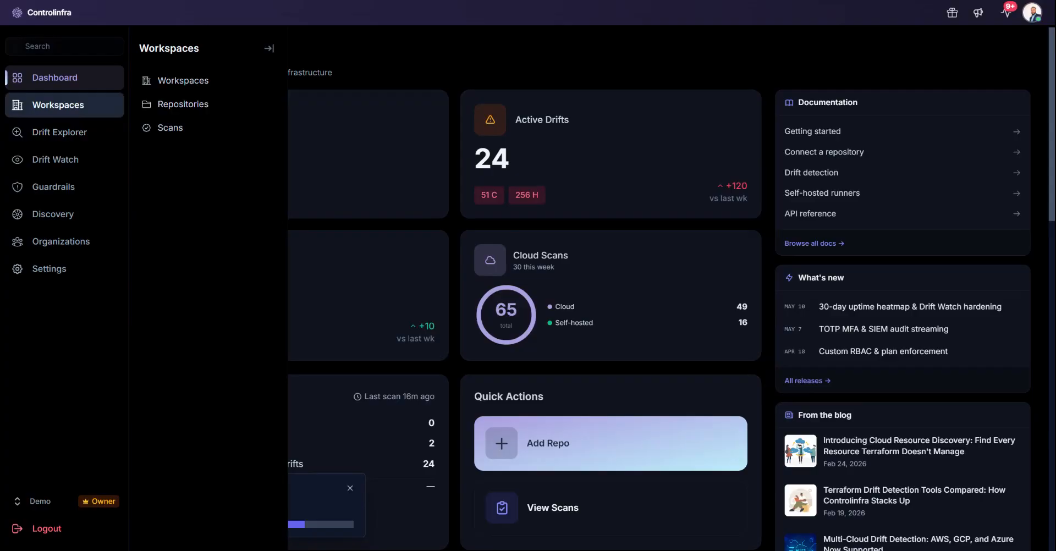
left_click(166, 104)
scroll(526, 323, "down", 4)
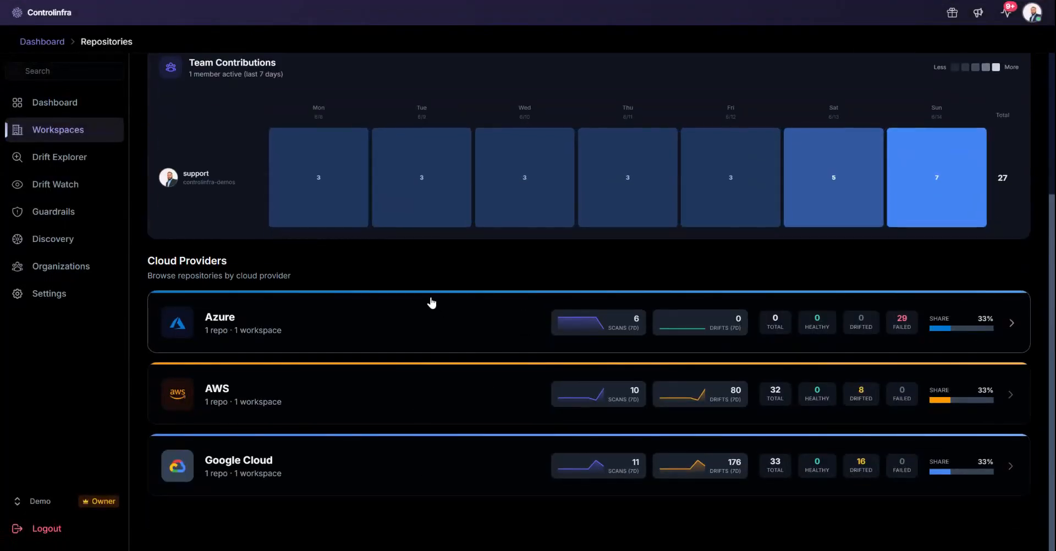
left_click(992, 395)
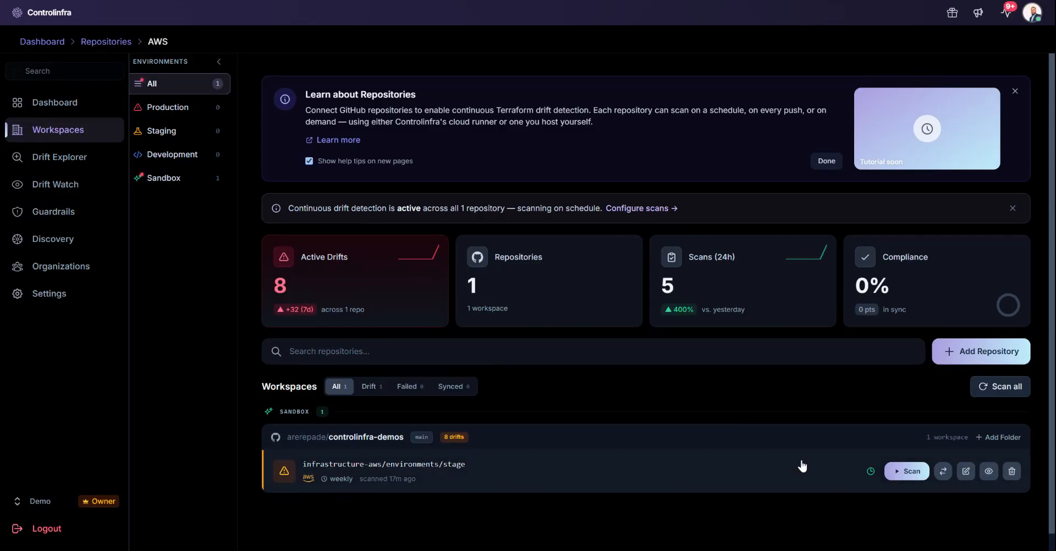
Check the stage workspace's reschedule options, keep it weekly, and start a drift scan
left_click(871, 472)
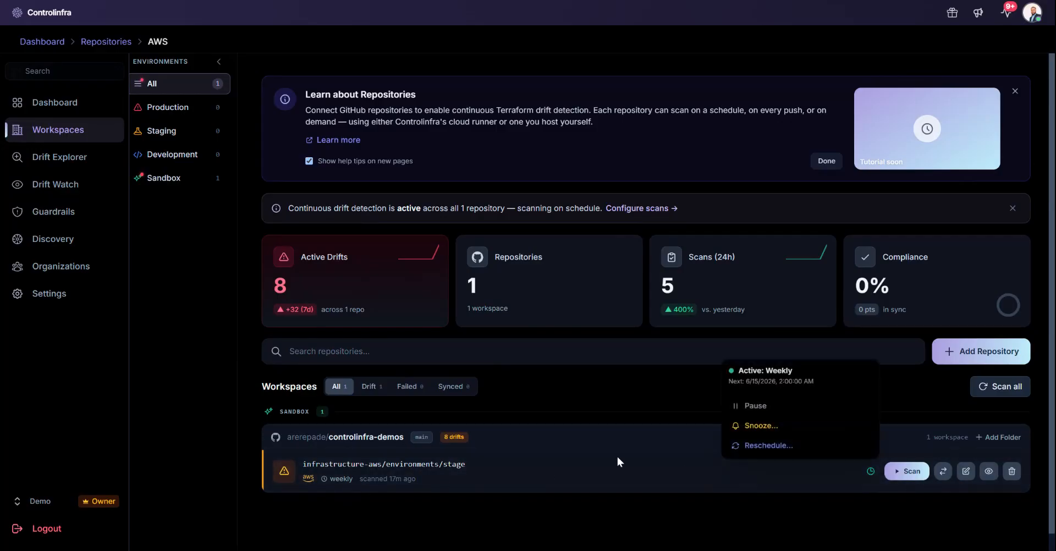
left_click(813, 445)
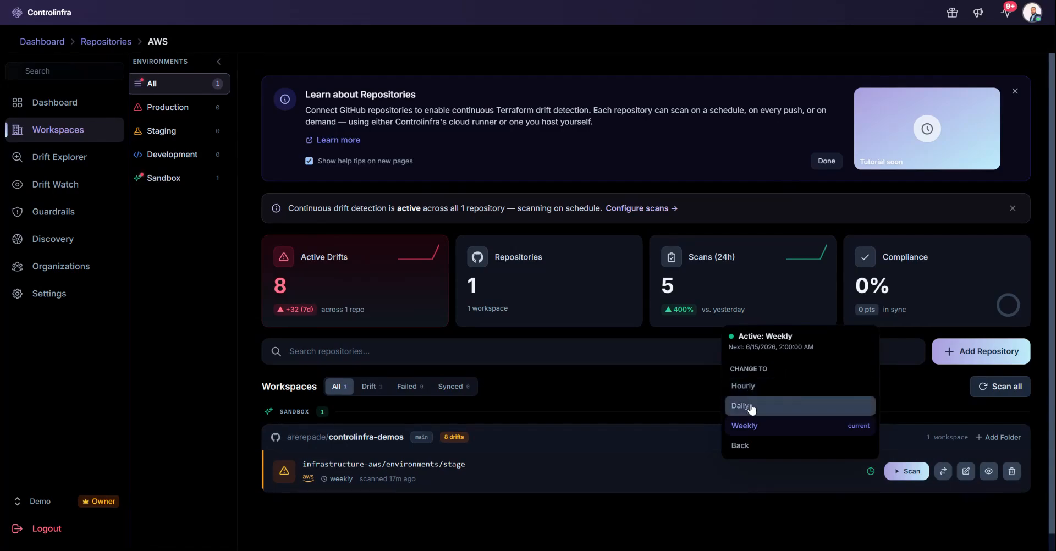
left_click(741, 446)
left_click(712, 491)
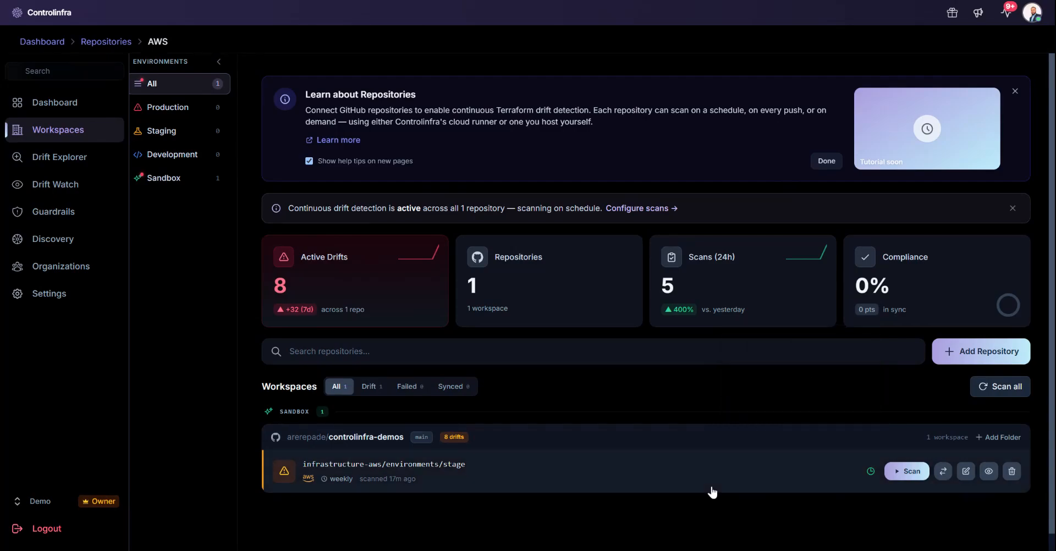
left_click(911, 474)
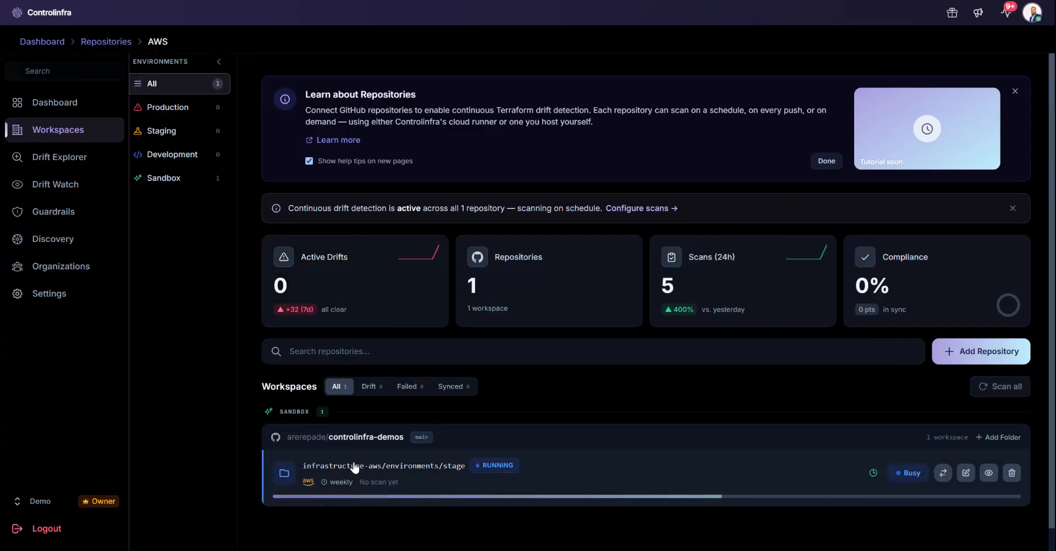
Return from the controlinfra-demos overview to the AWS repositories list
left_click(518, 488)
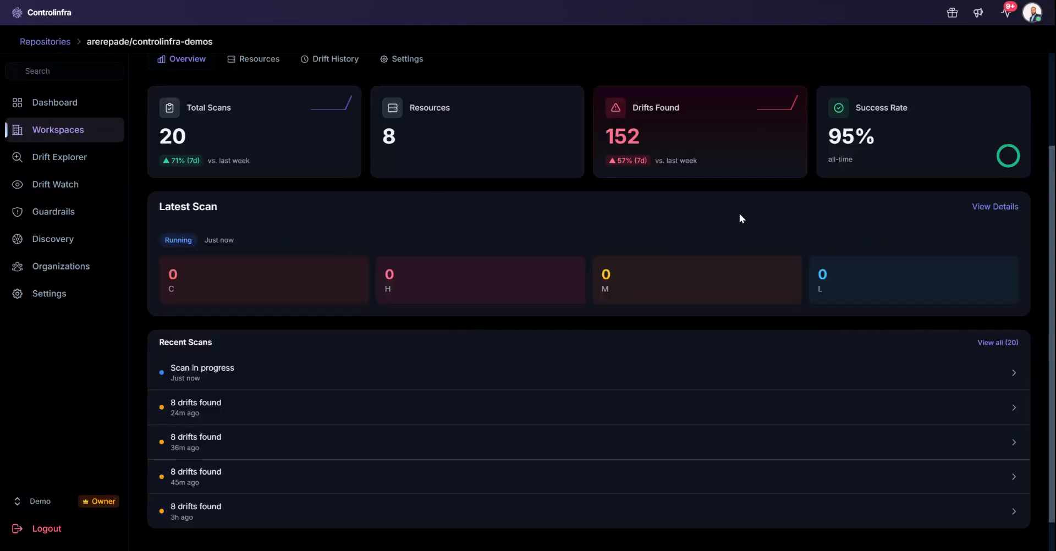
scroll(727, 241, "up", 1)
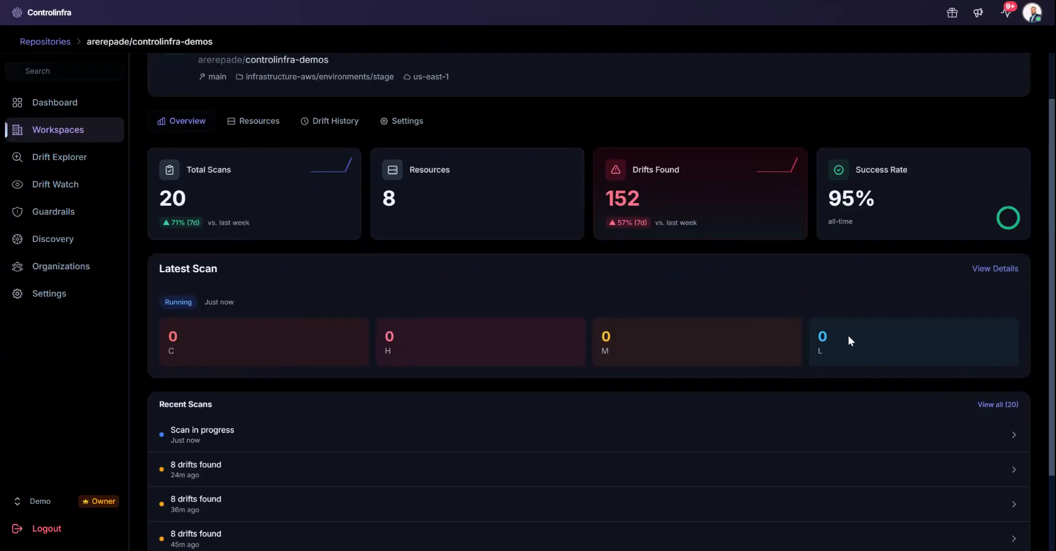
scroll(840, 334, "up", 3)
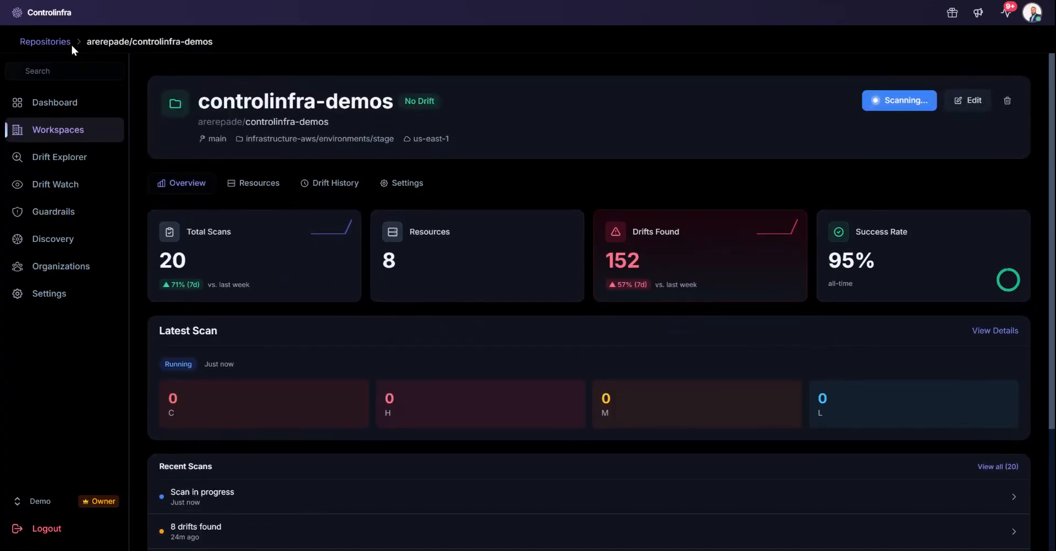
left_click(34, 43)
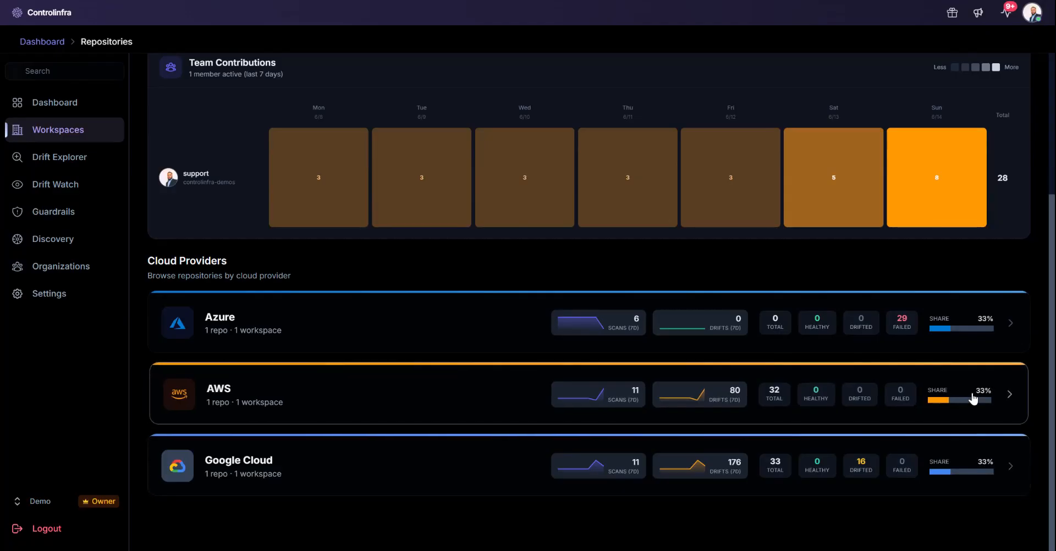
left_click(972, 397)
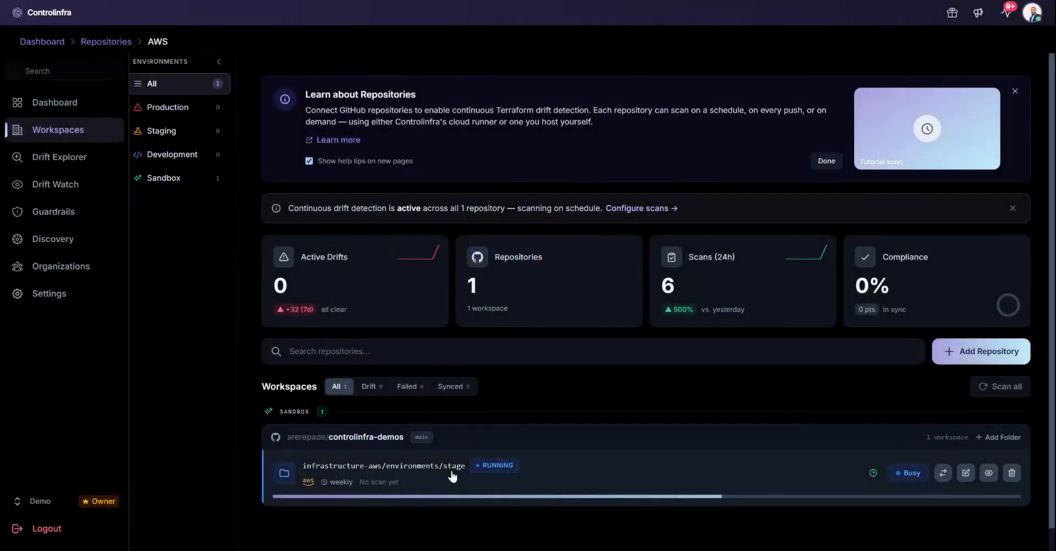
View the stage workspace's Scan History of 33 scans, with the new scan running Plan
left_click(989, 473)
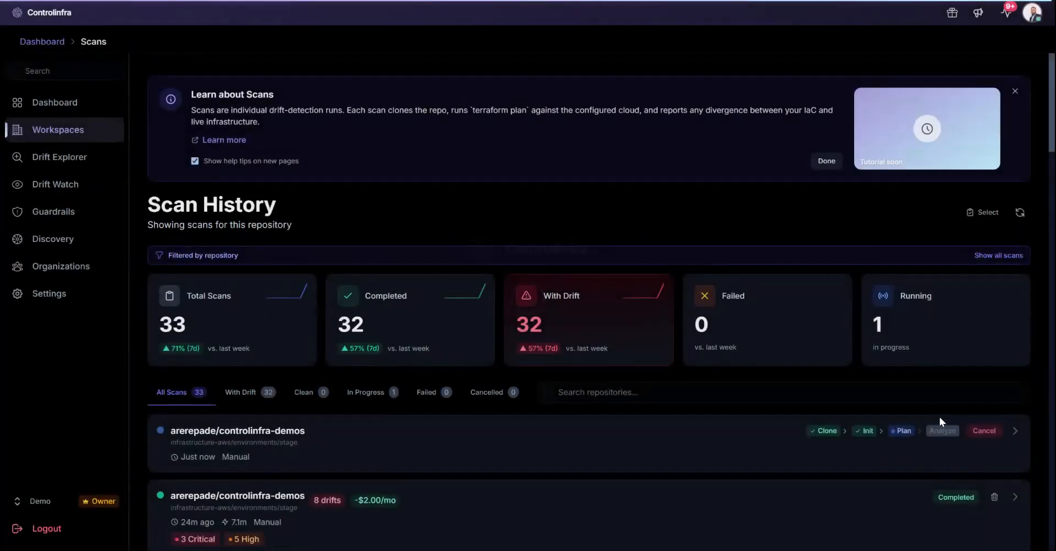
scroll(775, 345, "down", 1)
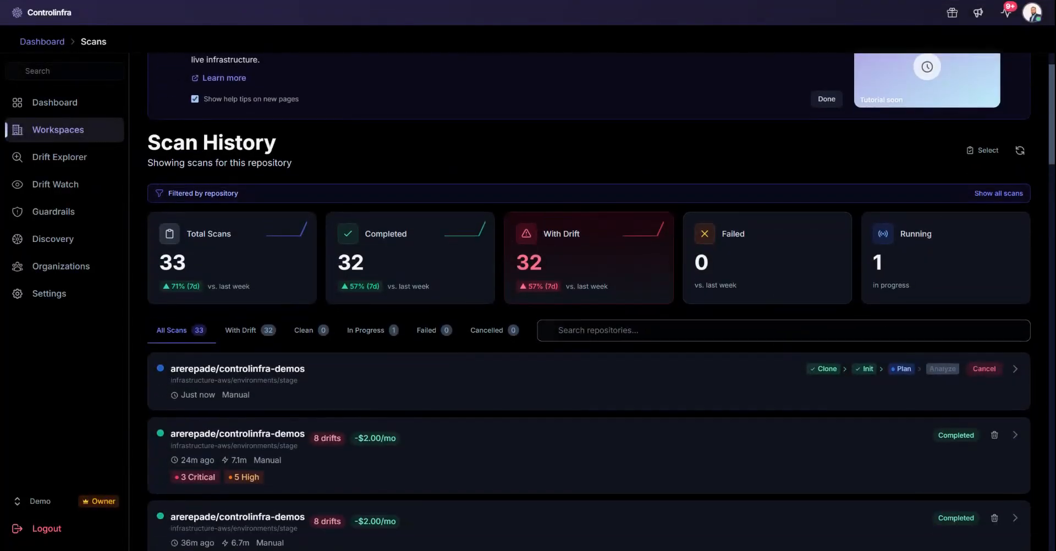
scroll(767, 385, "down", 12)
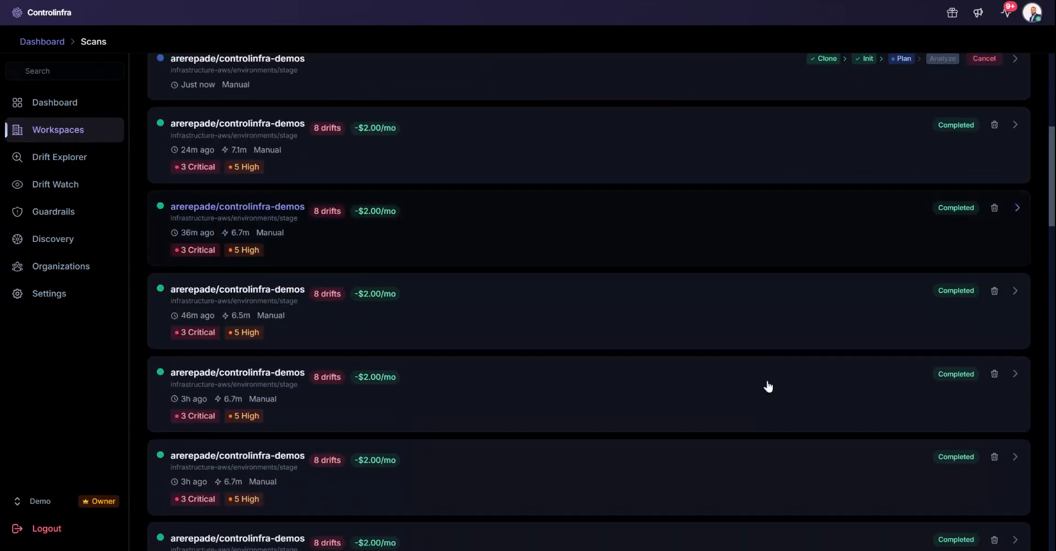
scroll(769, 387, "up", 12)
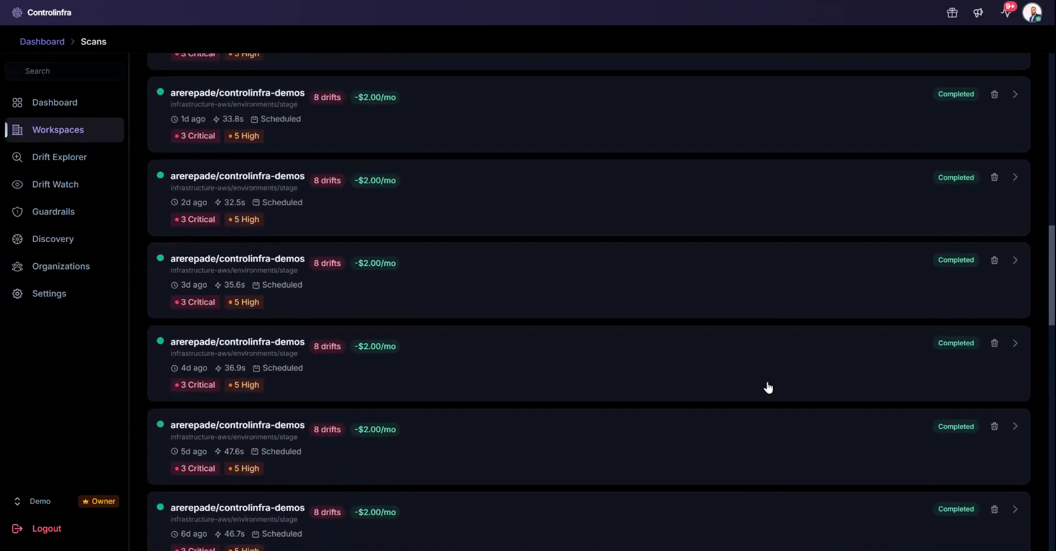
scroll(769, 388, "up", 2)
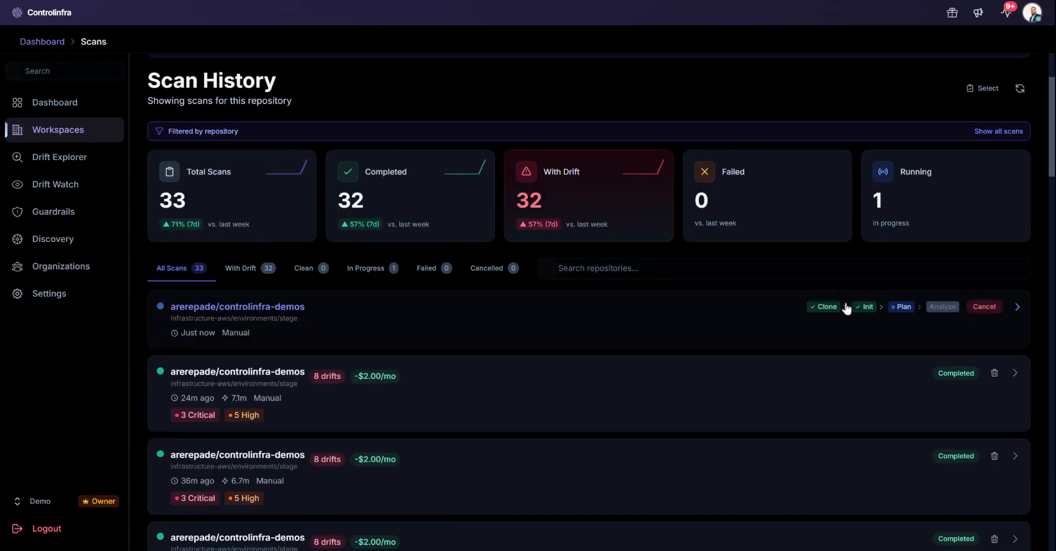
left_click(648, 314)
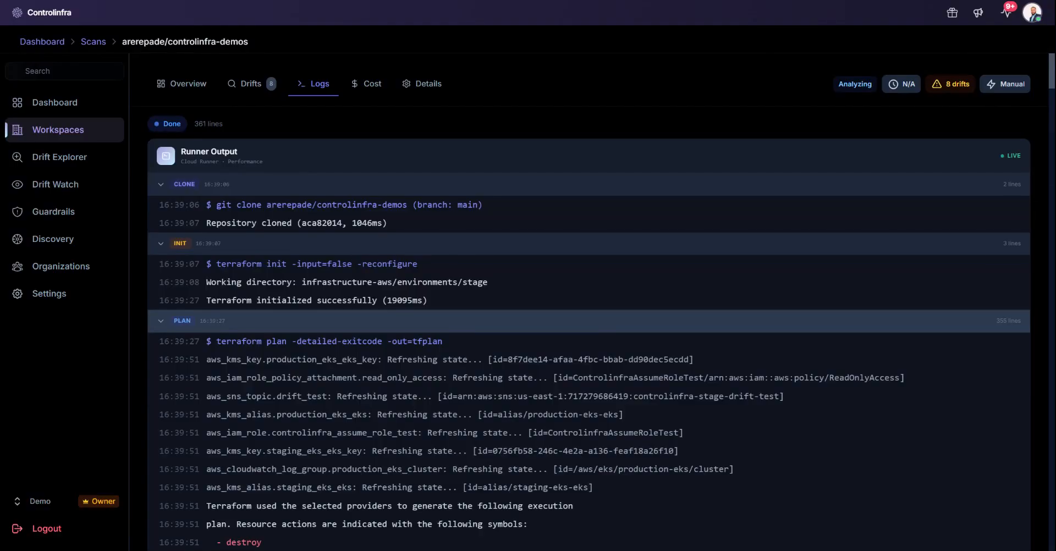
left_click_drag(443, 341, 388, 342)
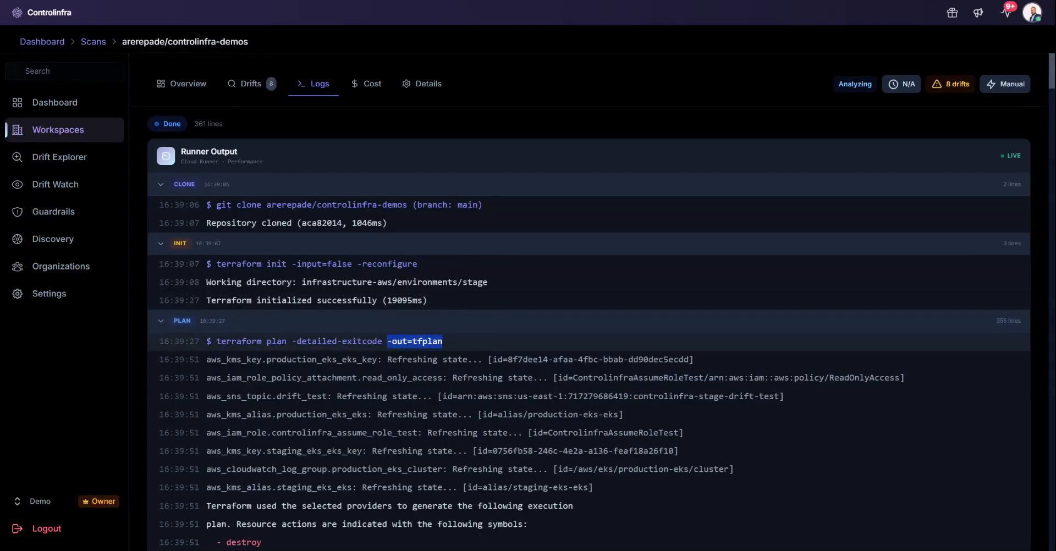
left_click(452, 346)
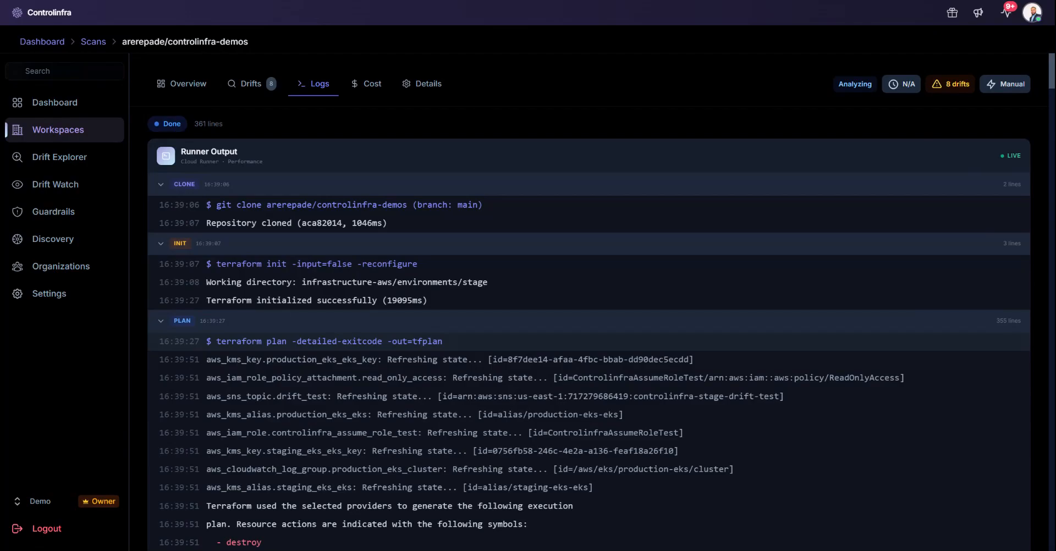
scroll(470, 369, "down", 15)
scroll(469, 369, "down", 20)
scroll(469, 370, "down", 20)
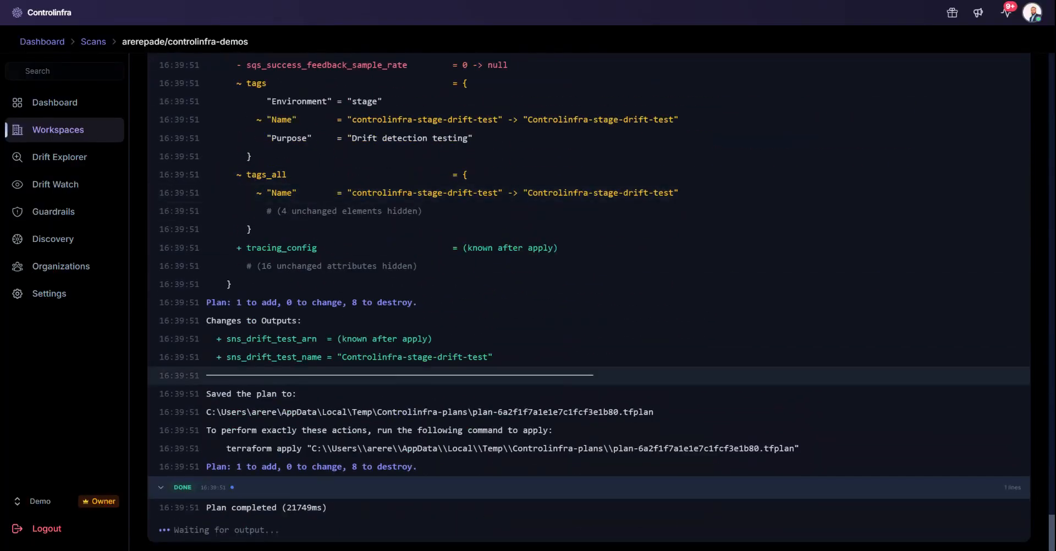
scroll(469, 367, "up", 20)
scroll(468, 366, "up", 20)
scroll(469, 362, "up", 15)
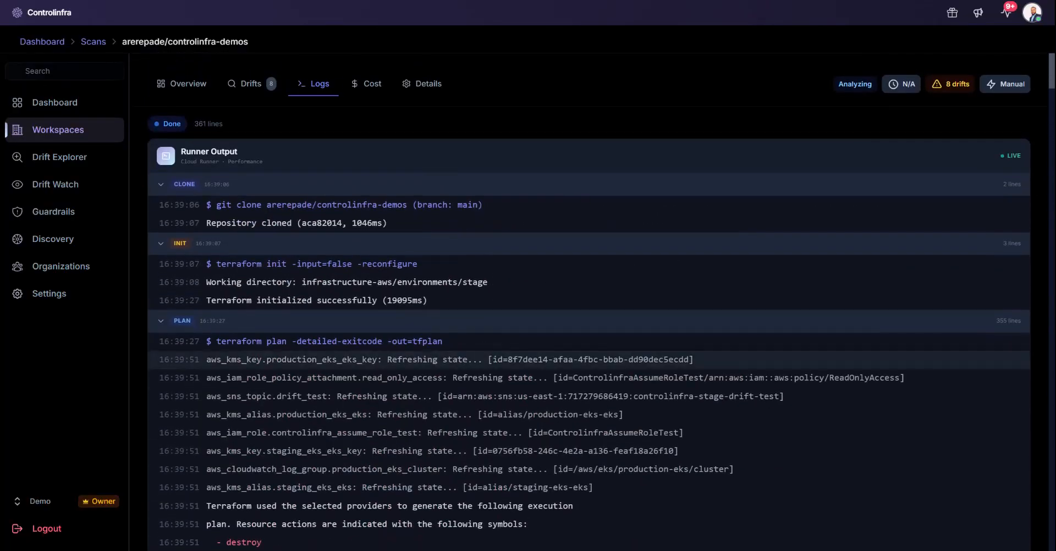
Show the Drifts tab listing 8 drifts, 3 Critical and 5 High
left_click(260, 95)
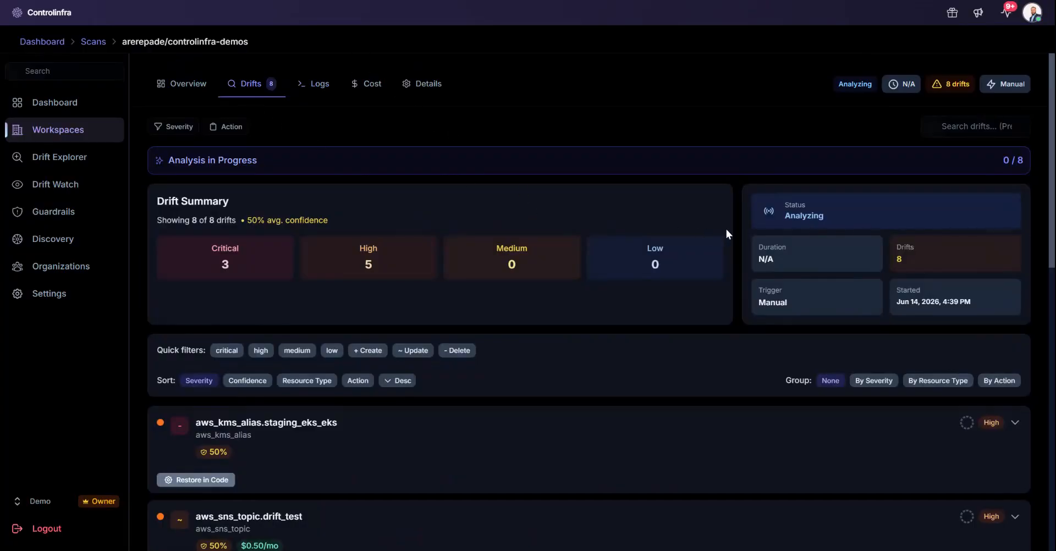
left_click_drag(167, 160, 259, 164)
left_click(480, 191)
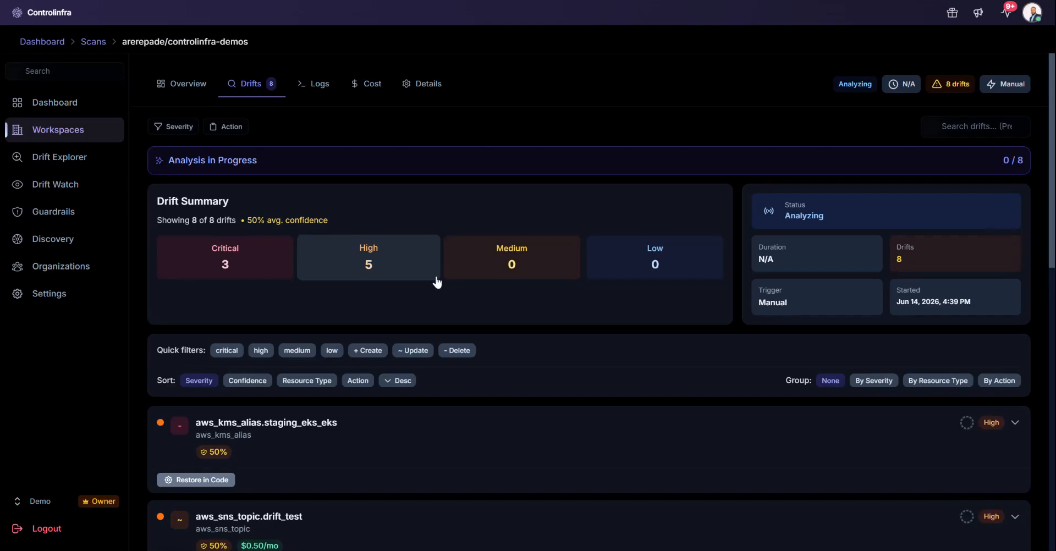
scroll(434, 271, "down", 10)
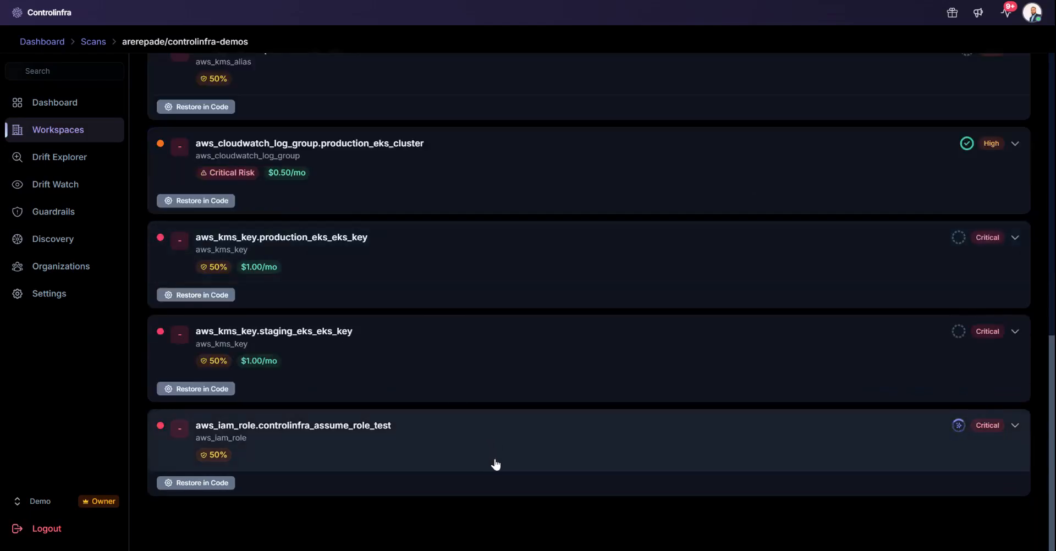
scroll(460, 364, "up", 4)
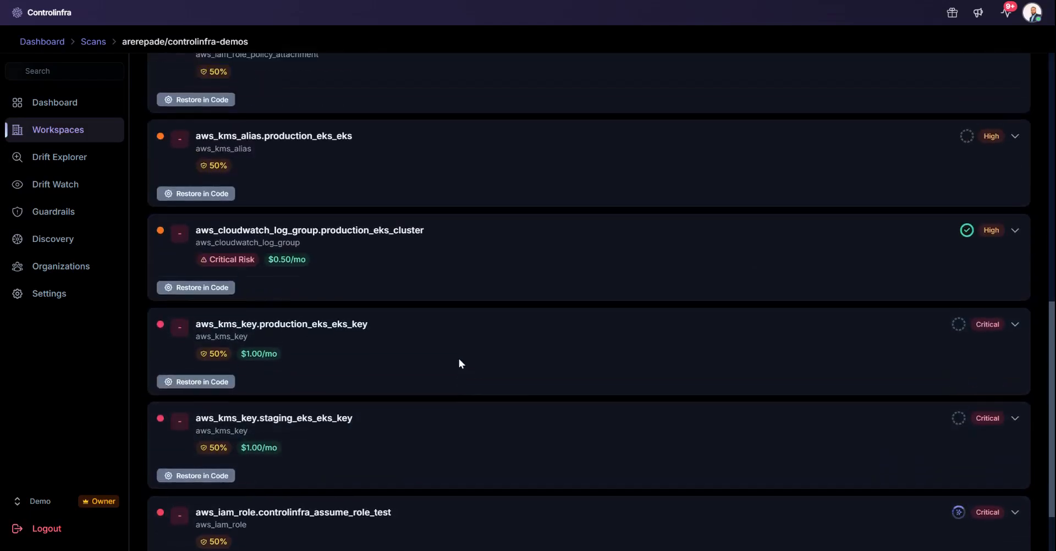
scroll(459, 359, "up", 5)
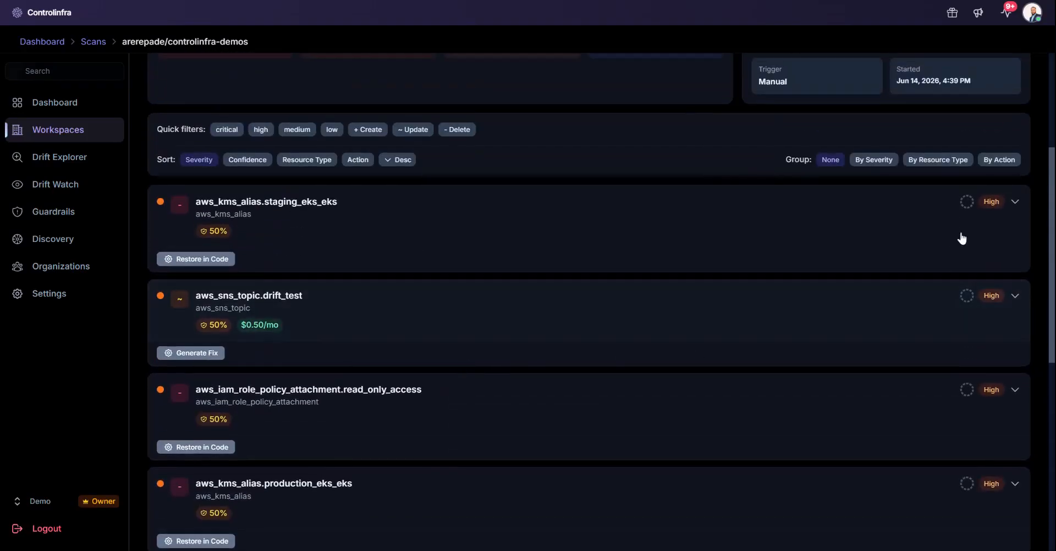
Expand the aws_cloudwatch_log_group.production_eks_cluster drift to reveal its destroy plan and impact
scroll(924, 357, "down", 4)
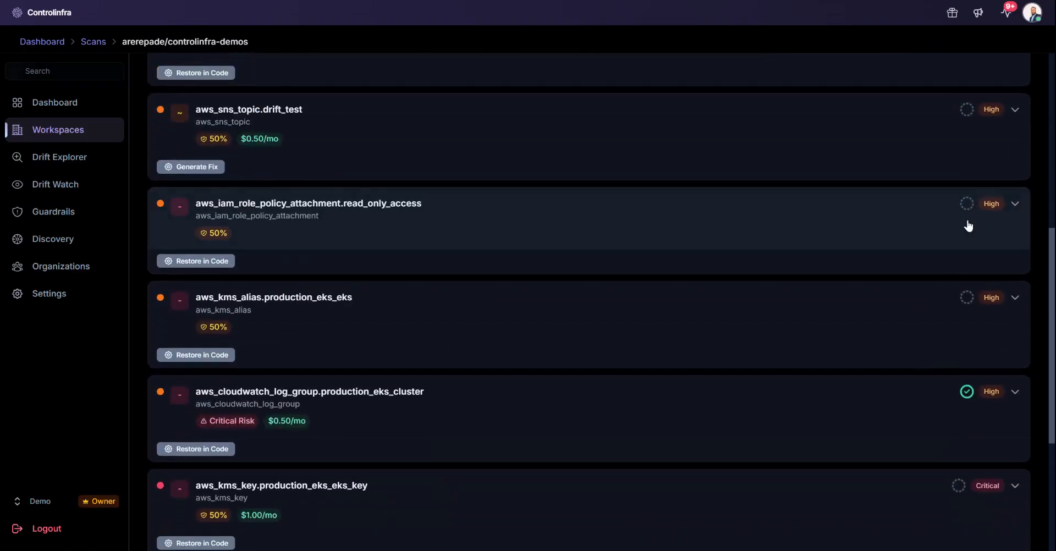
scroll(960, 328, "down", 3)
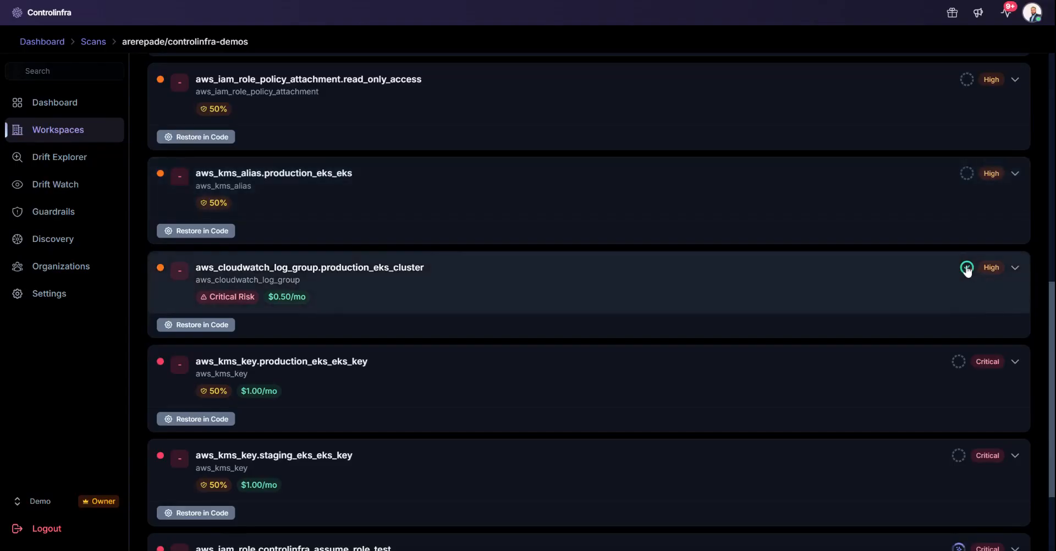
scroll(960, 292, "down", 1)
scroll(953, 311, "down", 1)
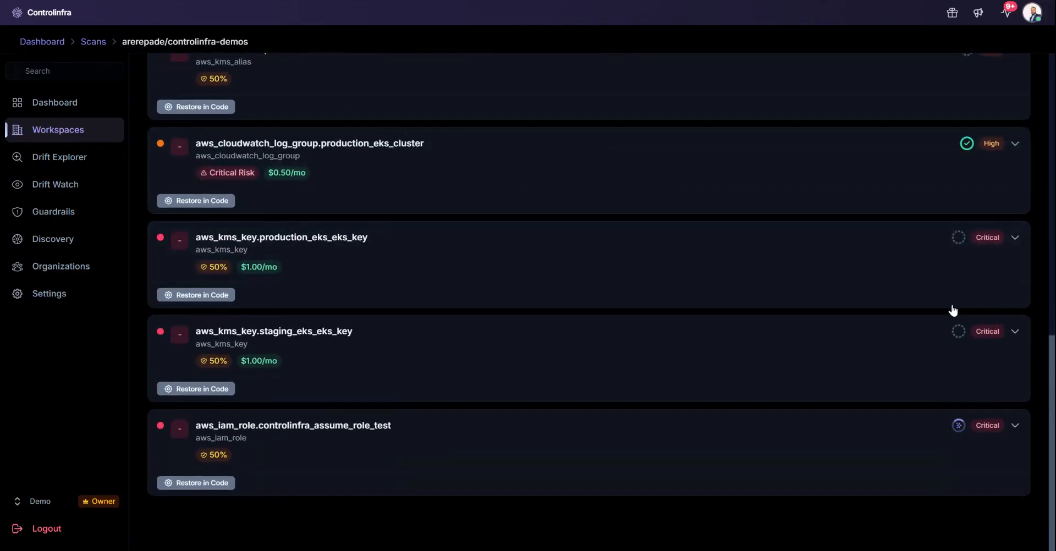
scroll(954, 311, "up", 1)
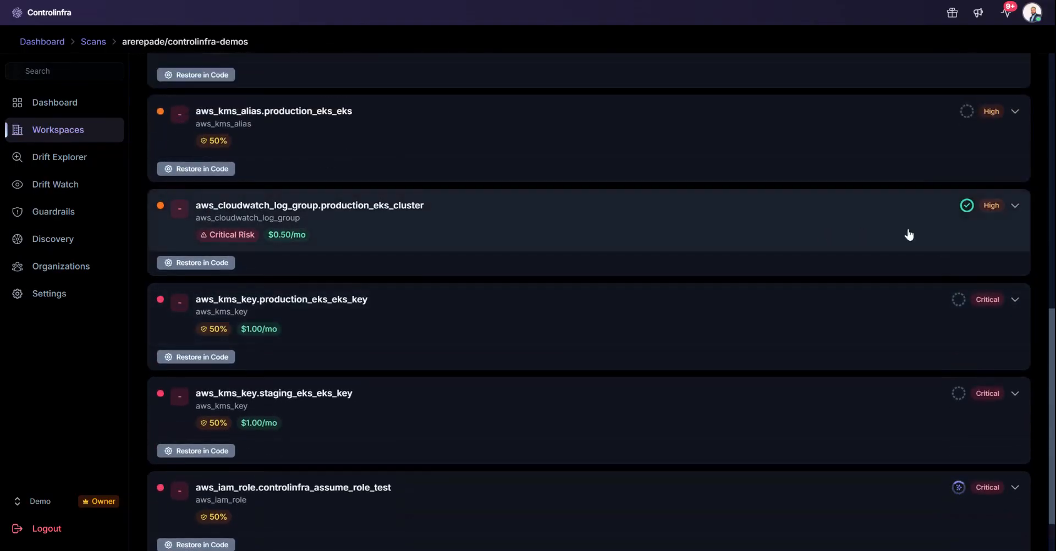
left_click(909, 235)
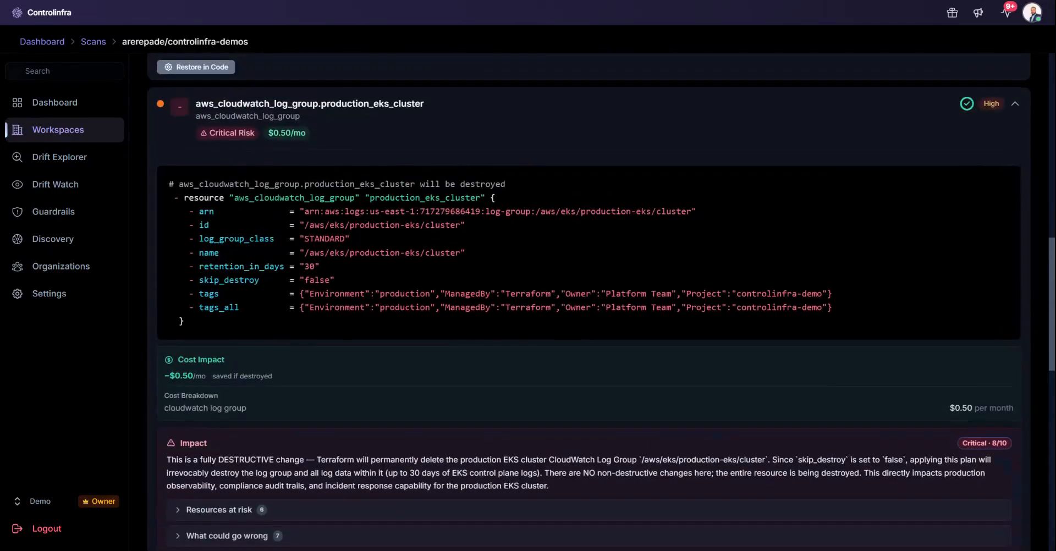
left_click_drag(190, 108, 410, 113)
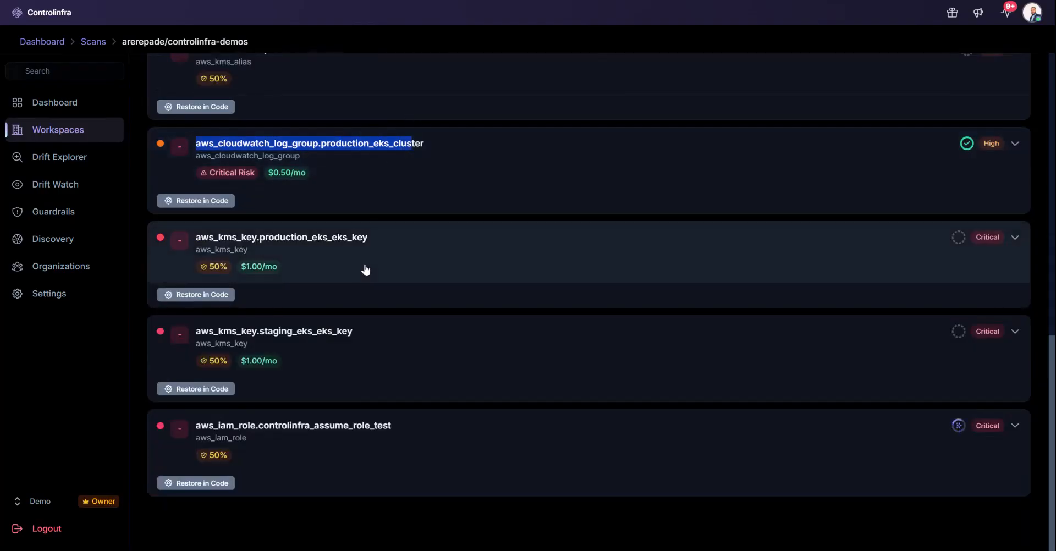
left_click(407, 158)
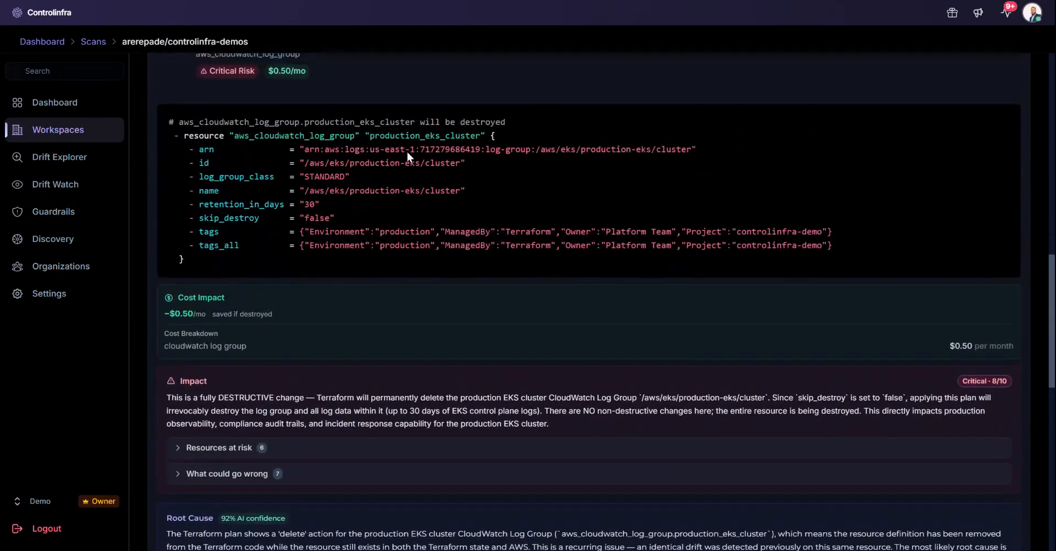
scroll(306, 202, "up", 1)
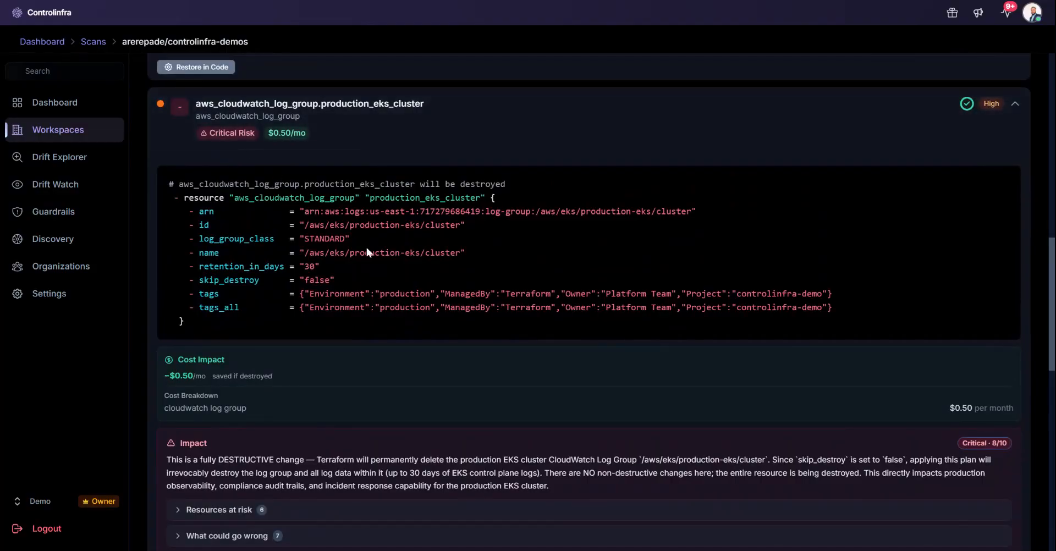
scroll(275, 330, "down", 3)
left_click(189, 332)
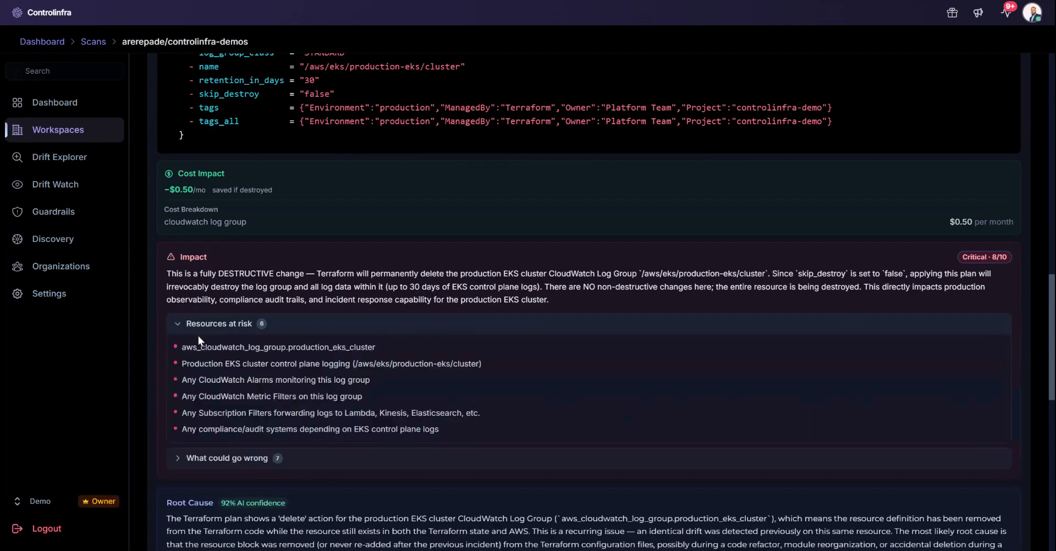
left_click(208, 330)
left_click(210, 353)
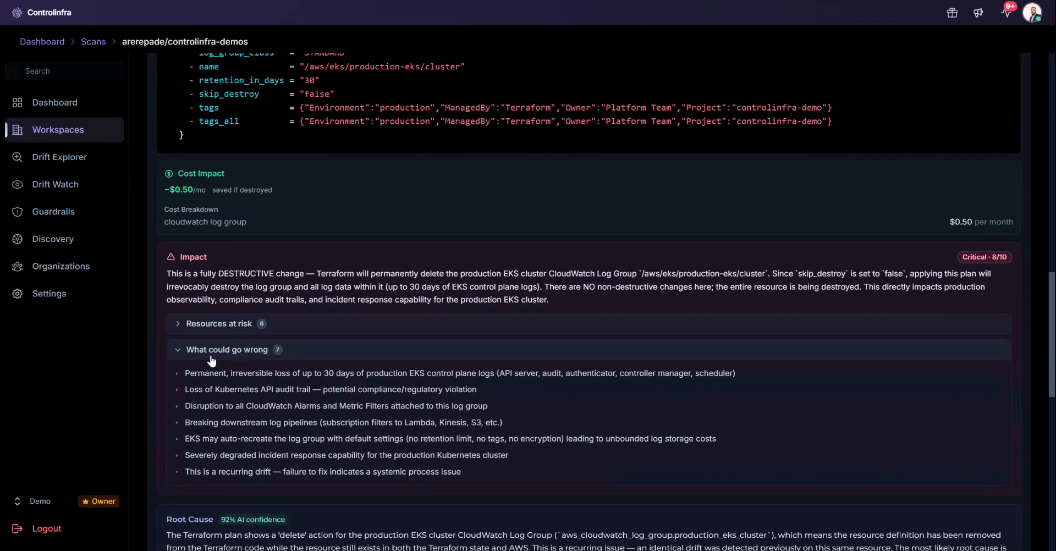
left_click(210, 355)
scroll(367, 355, "down", 1)
scroll(367, 355, "down", 3)
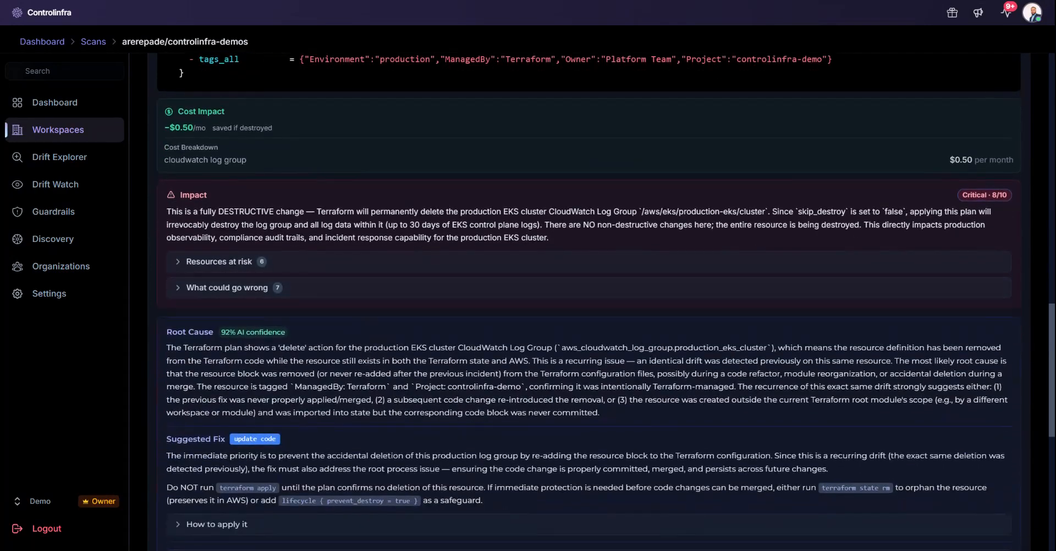
left_click_drag(170, 279, 579, 339)
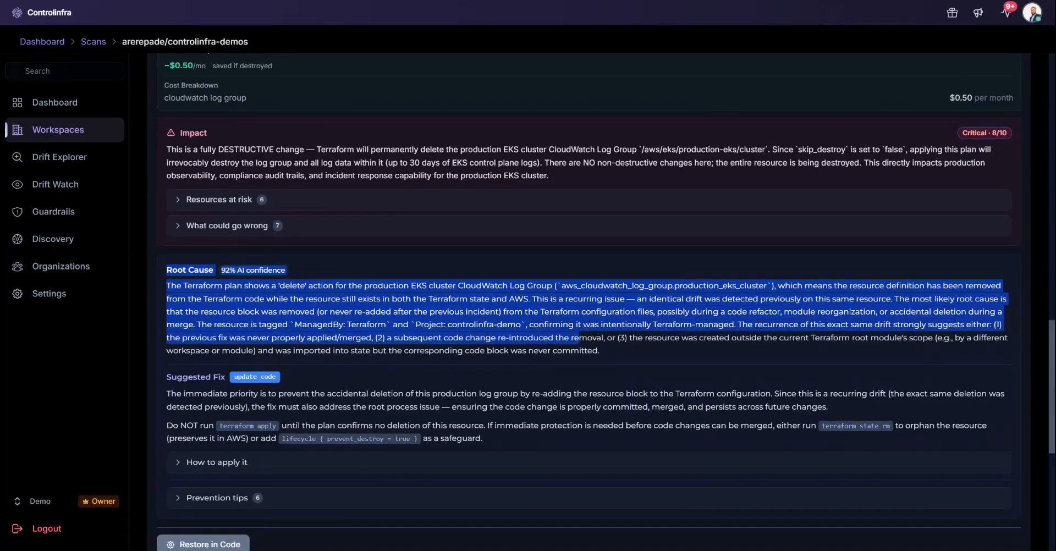
left_click(594, 360)
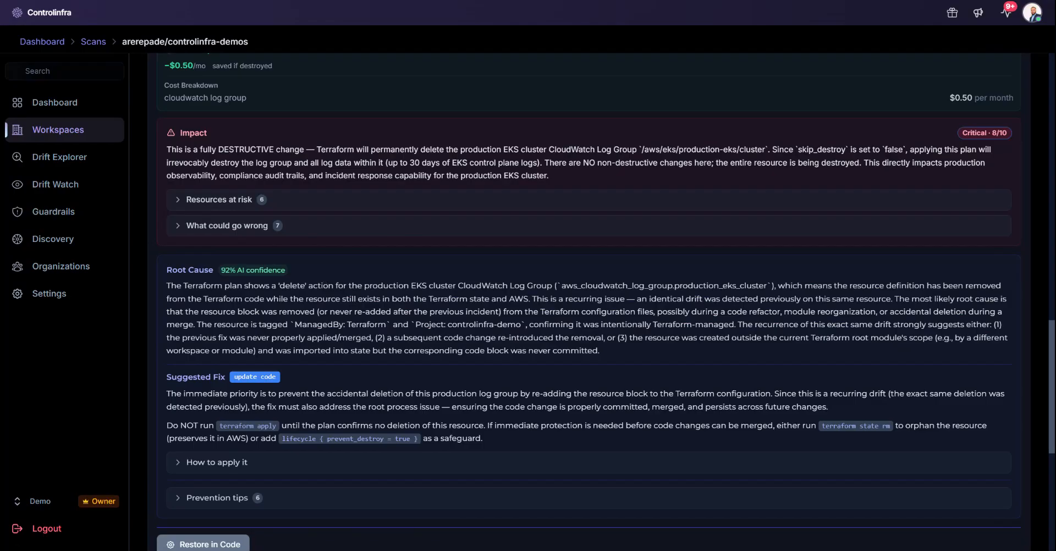
left_click_drag(167, 282, 621, 368)
left_click(621, 368)
scroll(399, 354, "down", 3)
left_click(267, 342)
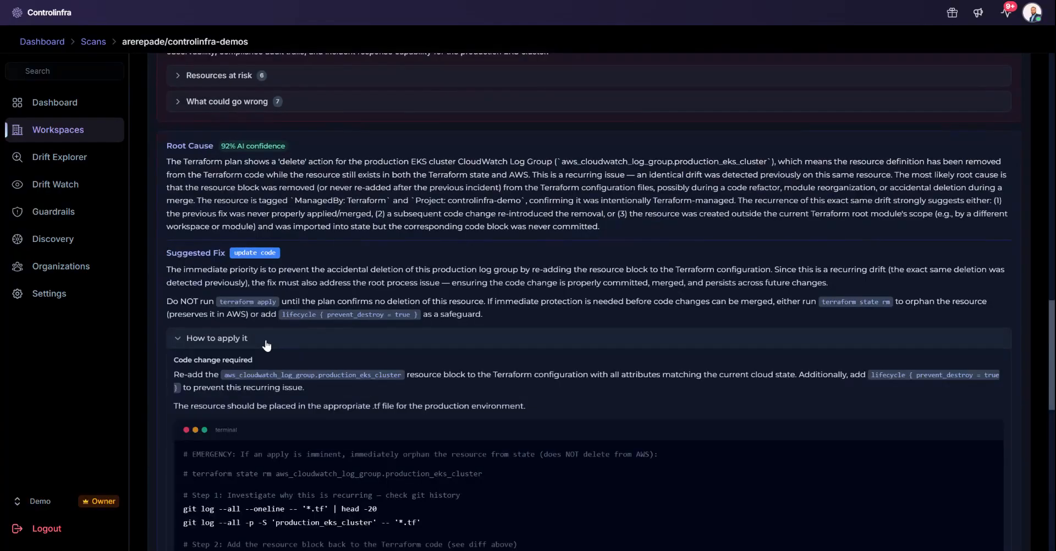
scroll(267, 345, "down", 6)
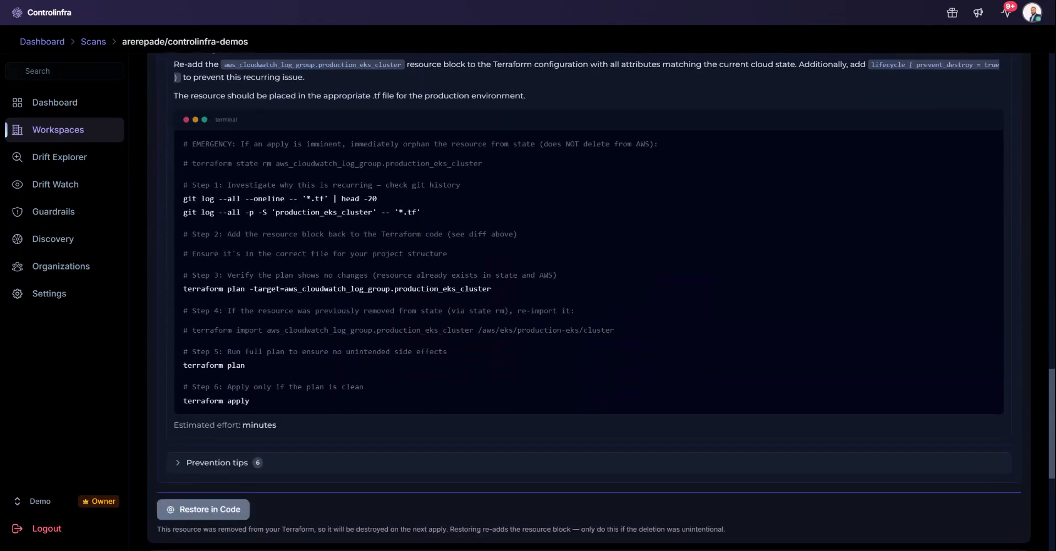
scroll(340, 360, "up", 1)
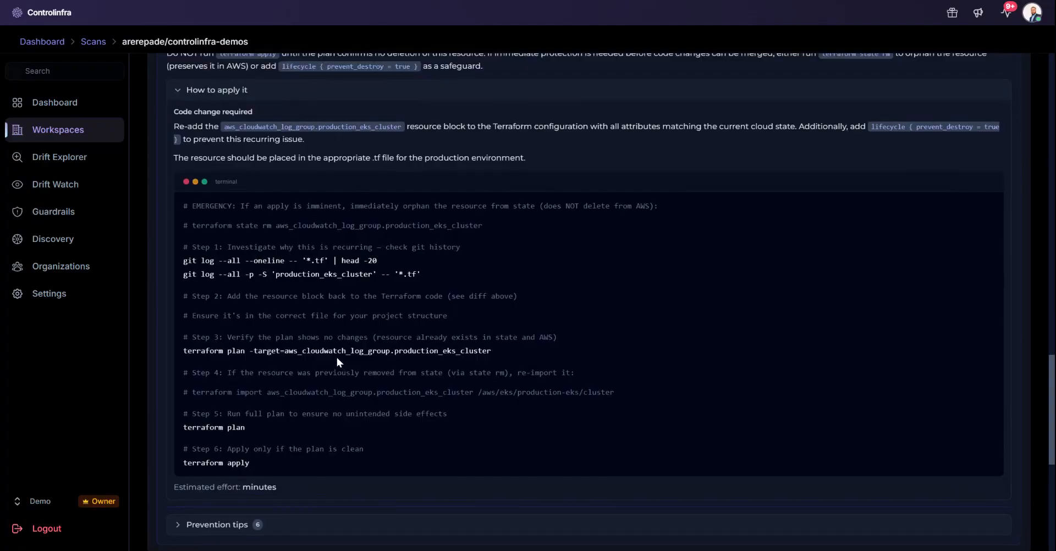
scroll(337, 358, "down", 4)
left_click(267, 345)
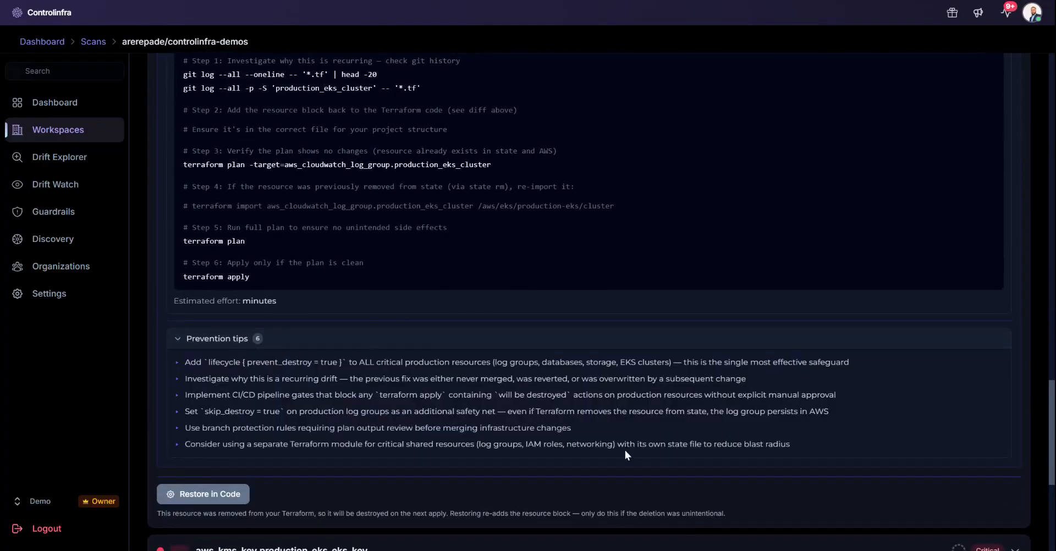
left_click_drag(792, 444, 187, 367)
left_click(348, 410)
left_click_drag(204, 412, 279, 412)
left_click(417, 407)
left_click_drag(209, 362, 343, 362)
left_click_drag(814, 450, 186, 361)
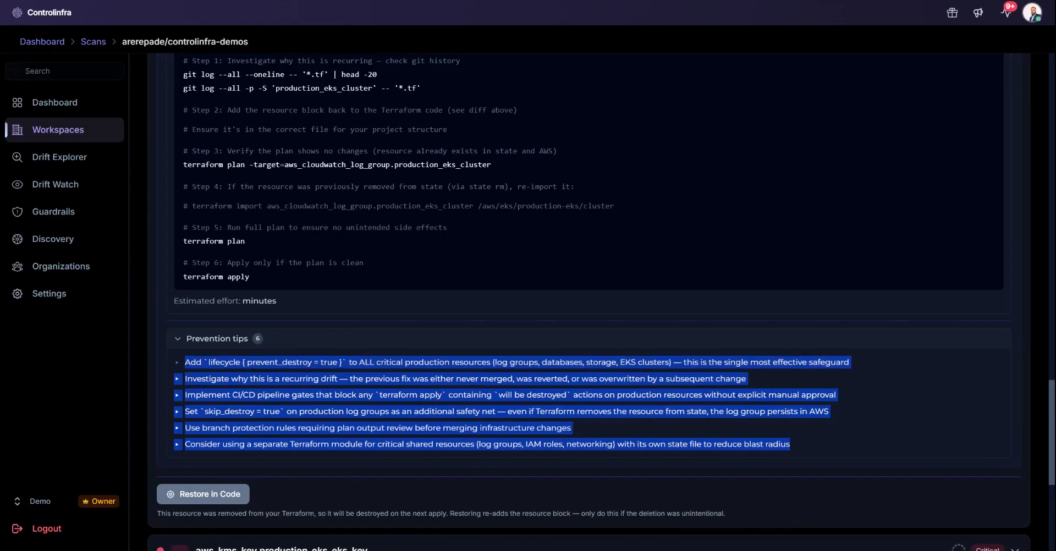
left_click(186, 361)
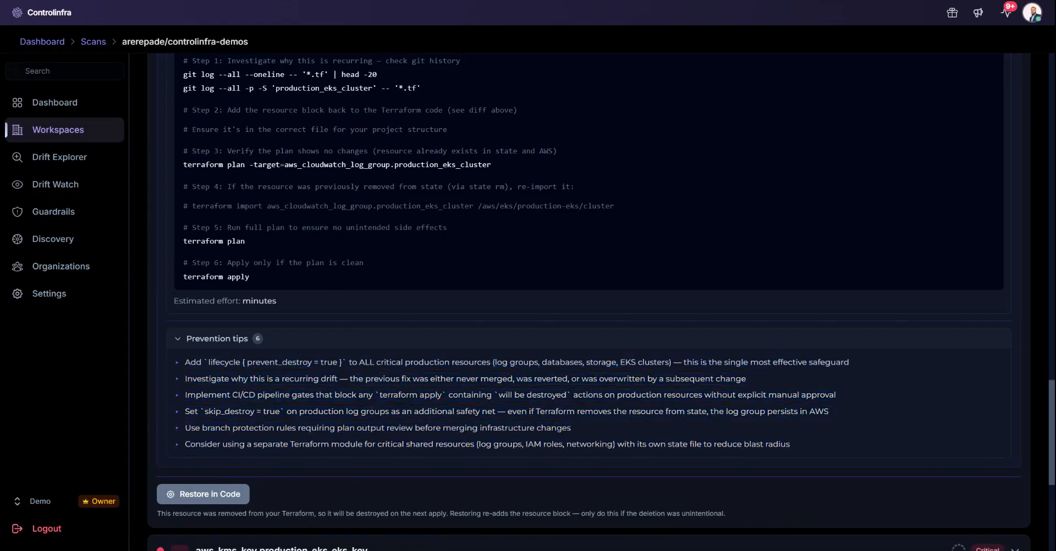
Restore the log group in code and review the stage/main.tf diff with 30-day retention
left_click(205, 495)
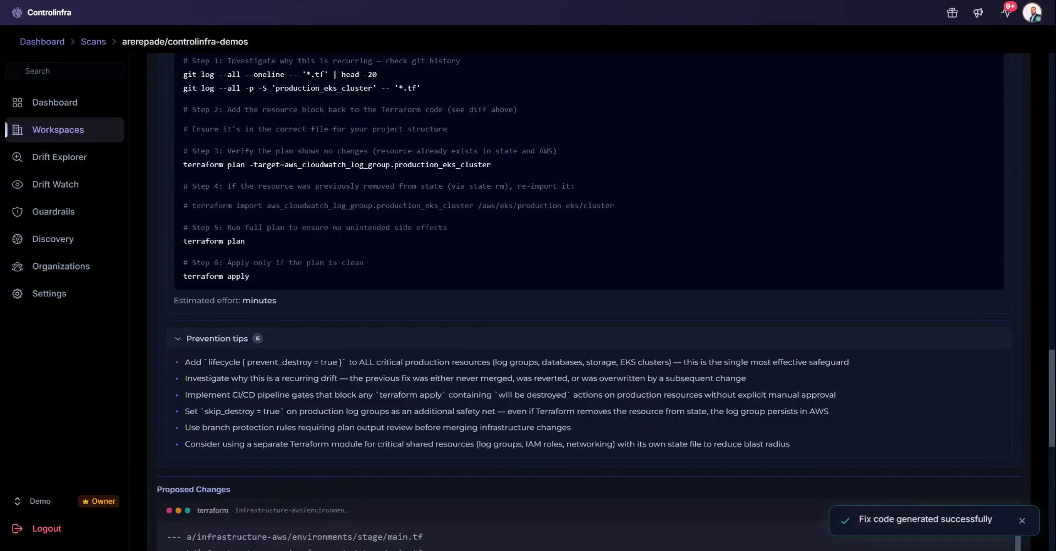
scroll(511, 434, "down", 2)
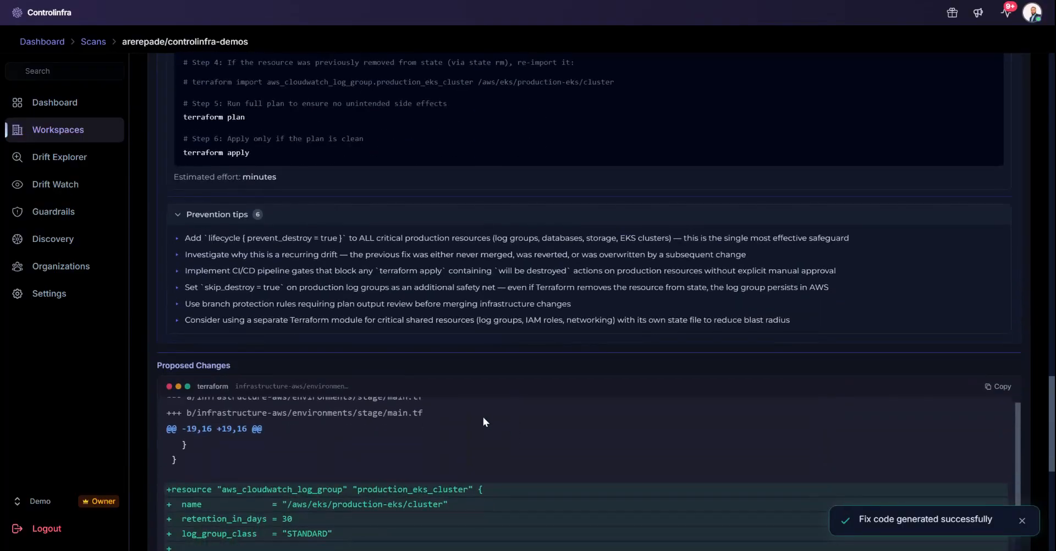
scroll(483, 419, "down", 5)
scroll(510, 371, "up", 2)
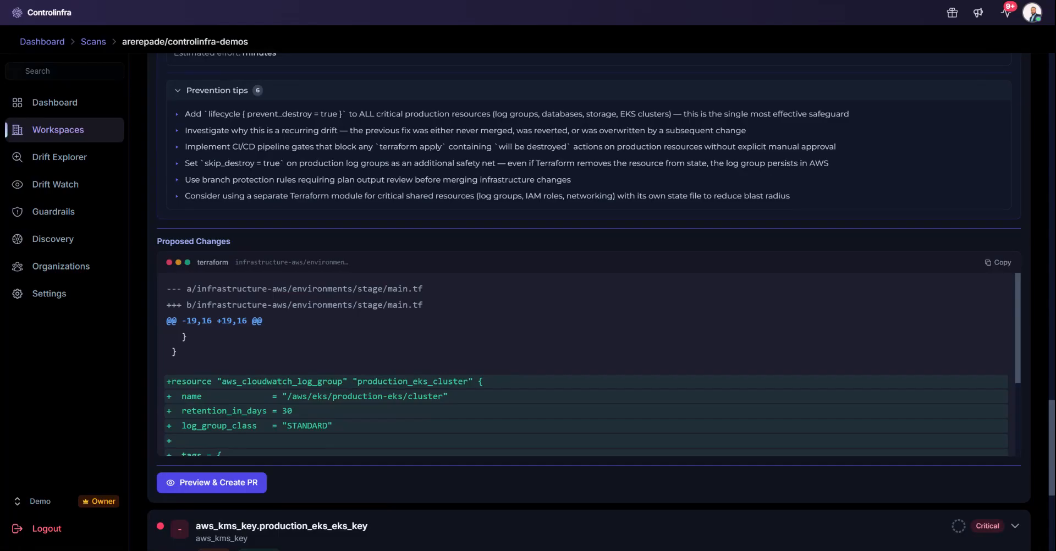
Preview the 13 added log group lines and confirm creating the pull request
left_click(185, 488)
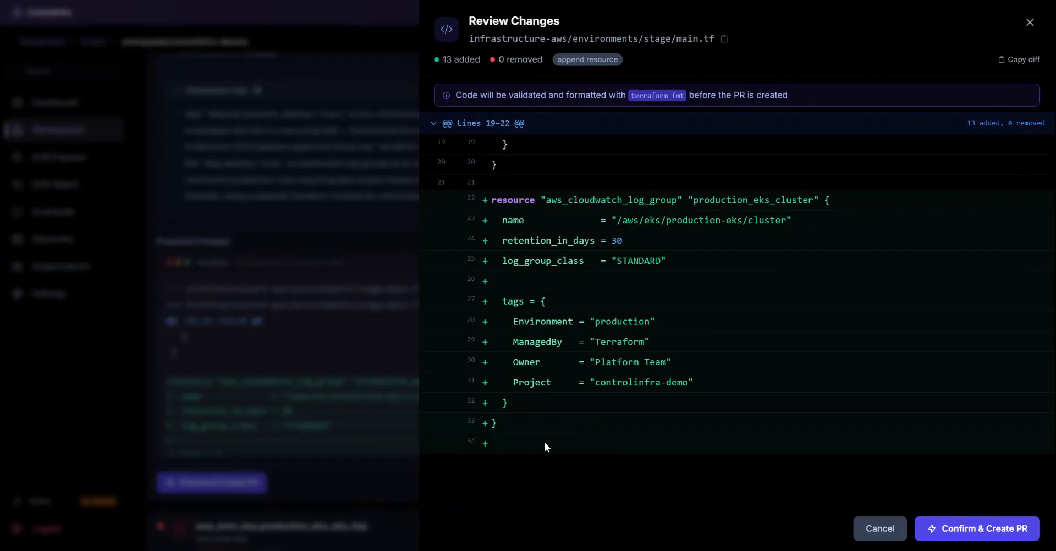
left_click(978, 529)
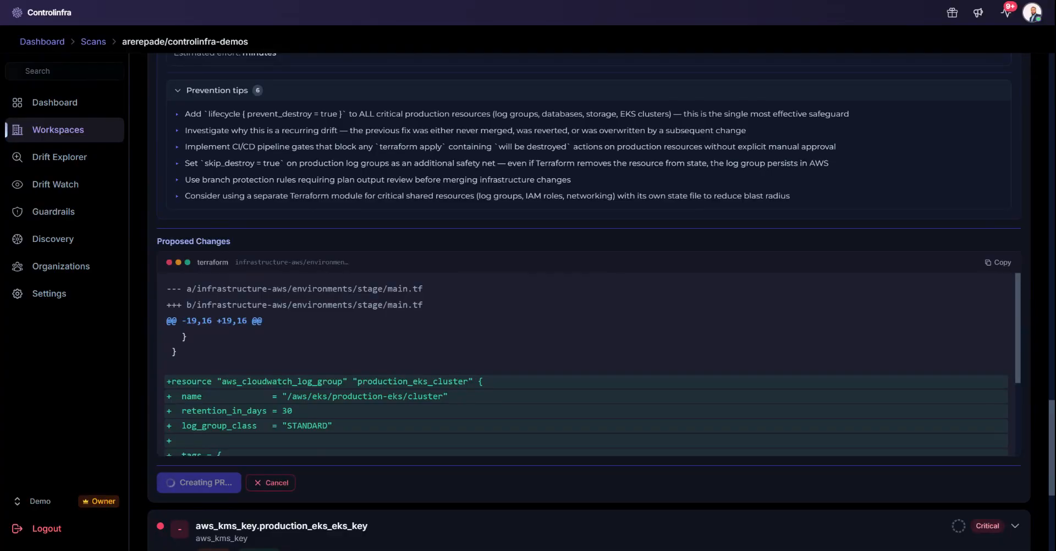
Wait on the scan results, with drift analysis at 4 / 8, until View Pull Request appears
scroll(796, 406, "down", 10)
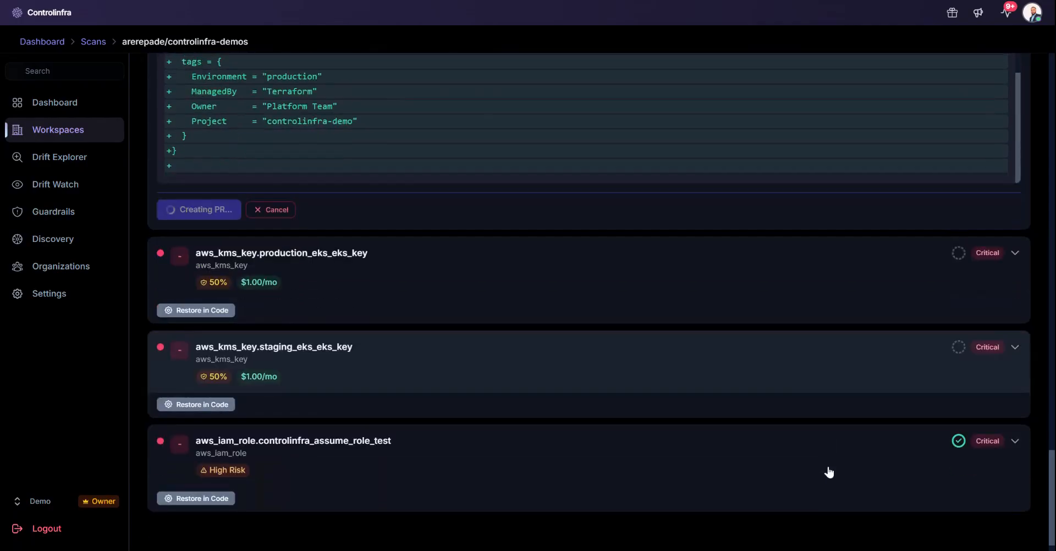
scroll(829, 465, "up", 10)
scroll(829, 447, "up", 15)
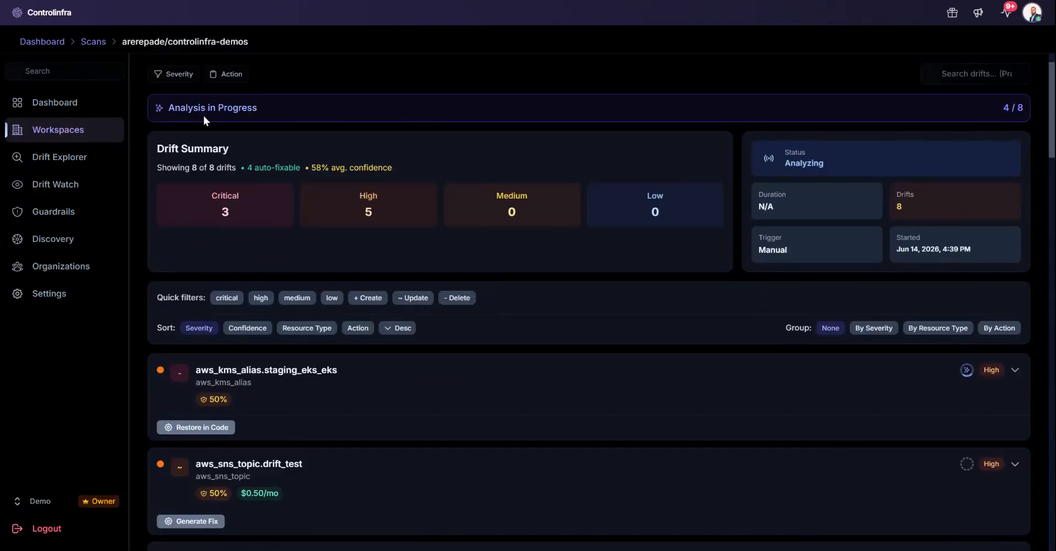
left_click_drag(159, 111, 1014, 108)
left_click(955, 106)
left_click_drag(1016, 111, 998, 111)
scroll(828, 229, "down", 20)
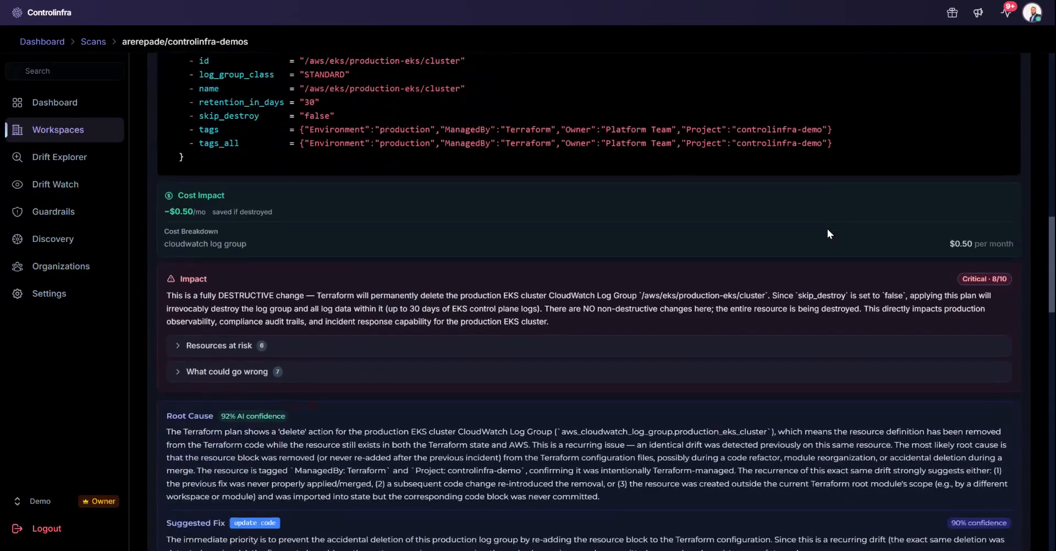
scroll(827, 229, "down", 12)
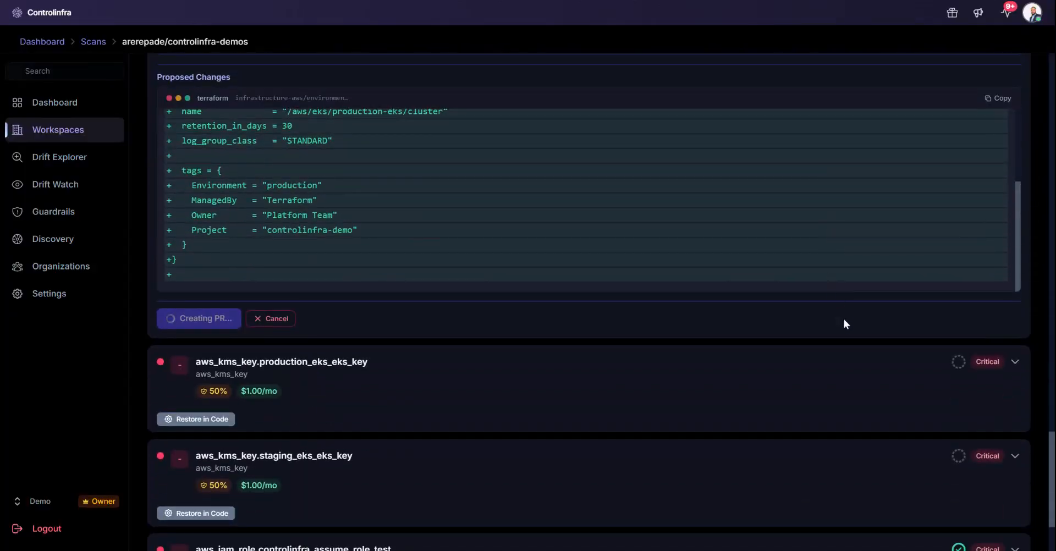
scroll(845, 322, "up", 20)
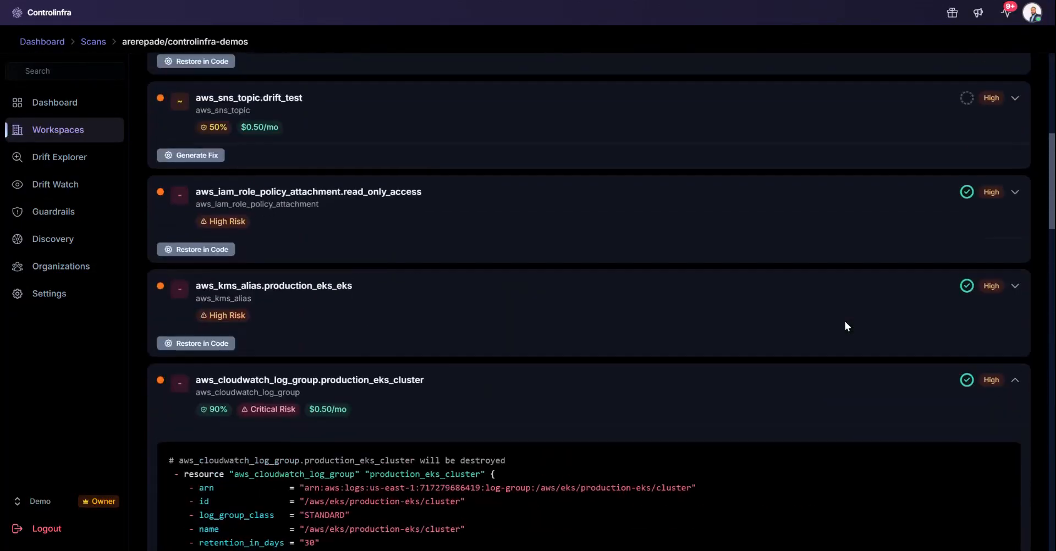
scroll(846, 322, "up", 8)
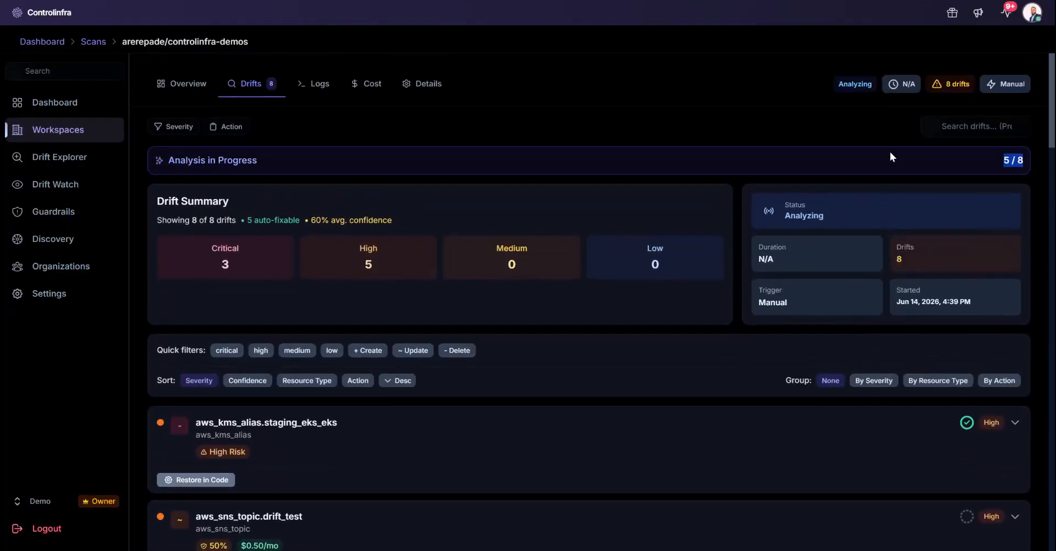
scroll(907, 242, "down", 10)
scroll(885, 279, "down", 20)
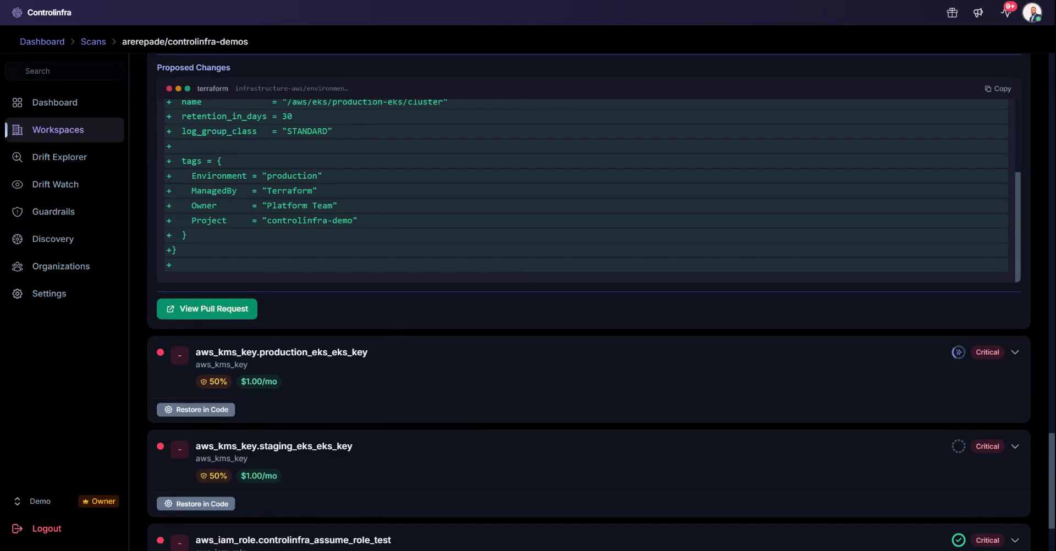
Open pull request #209 on GitHub and read the opening part of its description
left_click(207, 310)
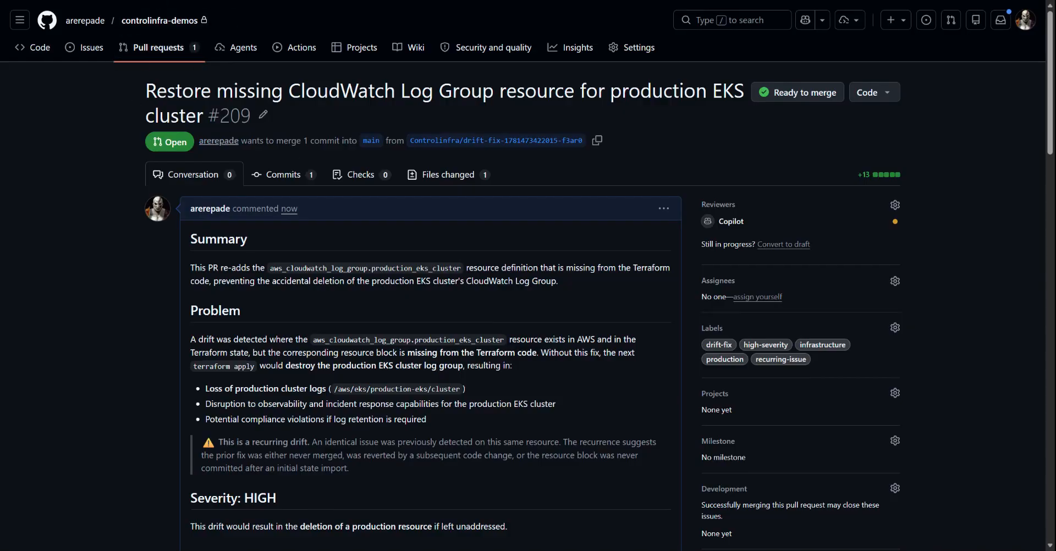
left_click_drag(146, 91, 266, 114)
scroll(275, 266, "down", 2)
left_click_drag(191, 188, 191, 311)
scroll(310, 319, "down", 1)
left_click(311, 318)
scroll(191, 311, "down", 1)
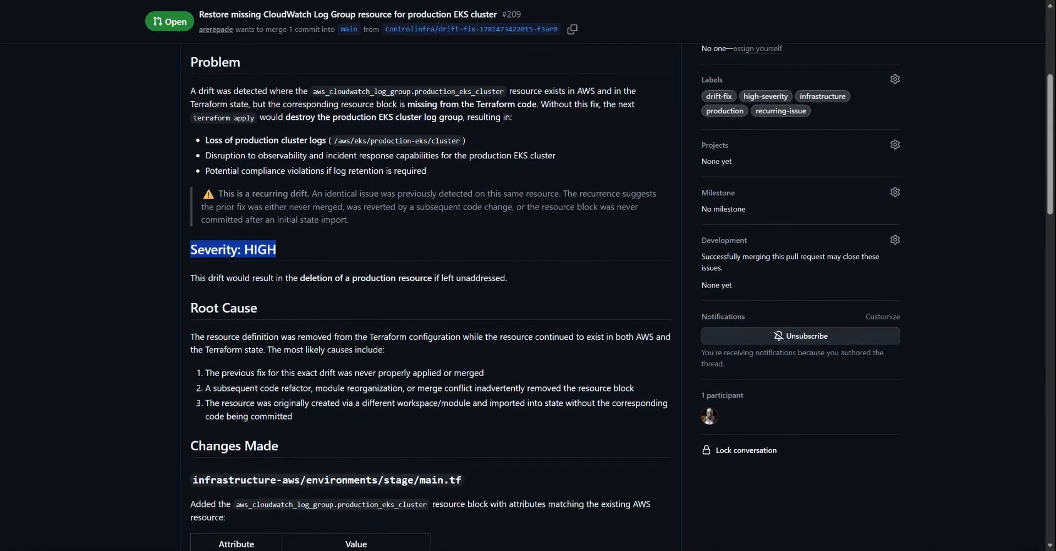
scroll(339, 349, "down", 5)
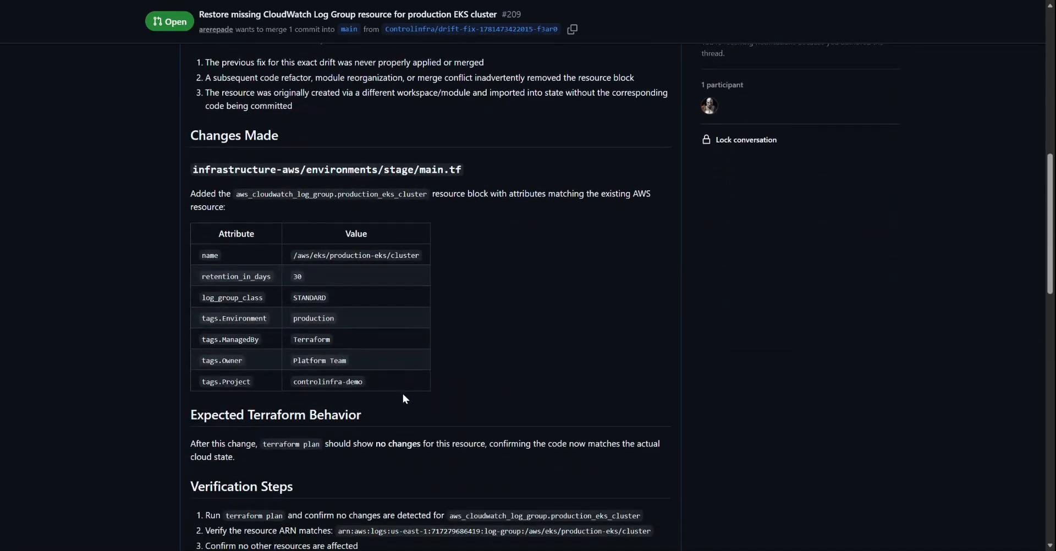
scroll(404, 397, "down", 3)
Review the Expected Terraform Behavior and Follow-Up Recommendations sections, then view the changed main.tf diff
left_click_drag(236, 271, 373, 298)
left_click(176, 224)
scroll(337, 291, "down", 1)
left_click_drag(197, 326, 386, 429)
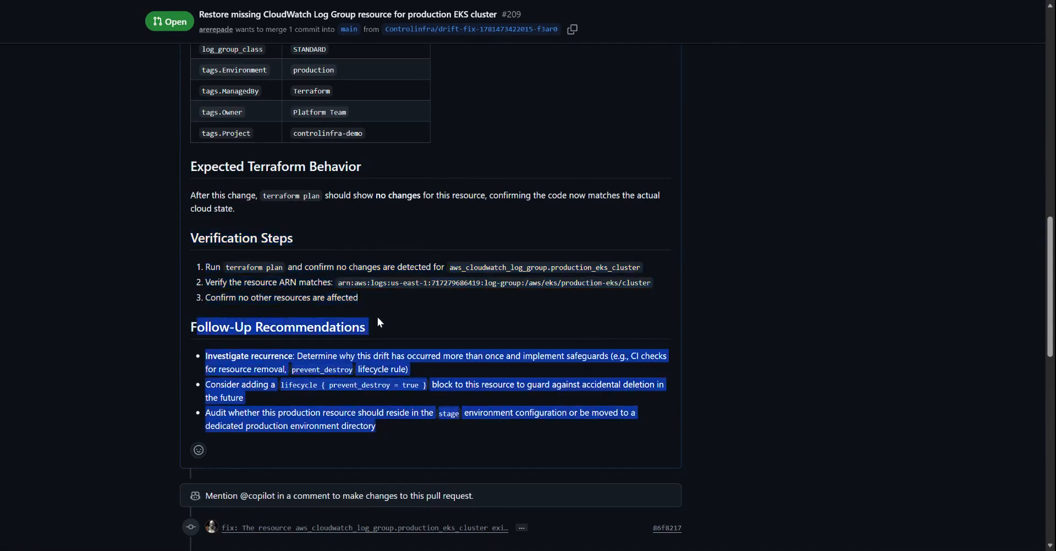
left_click(377, 317)
scroll(378, 316, "up", 20)
scroll(378, 317, "up", 1)
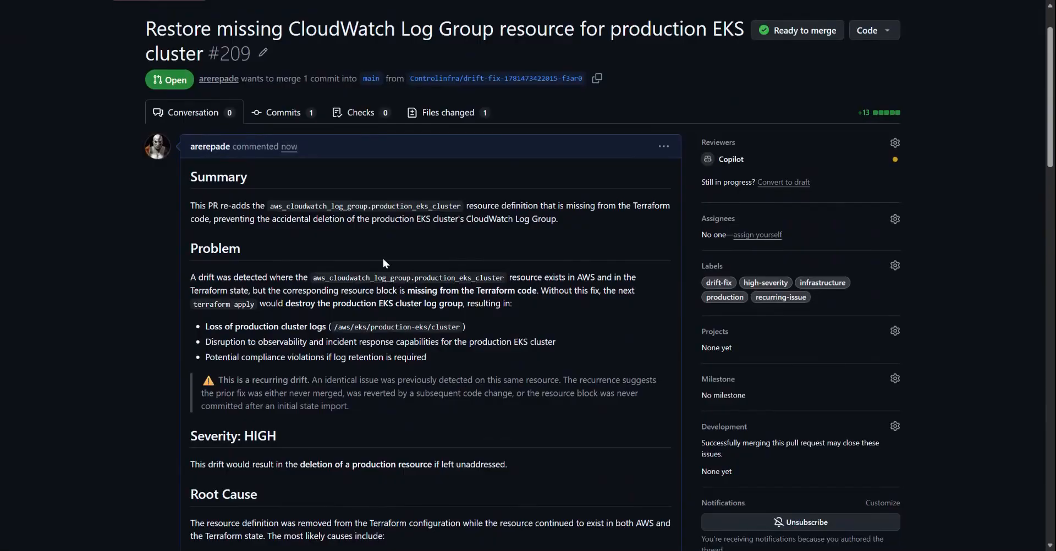
left_click(447, 114)
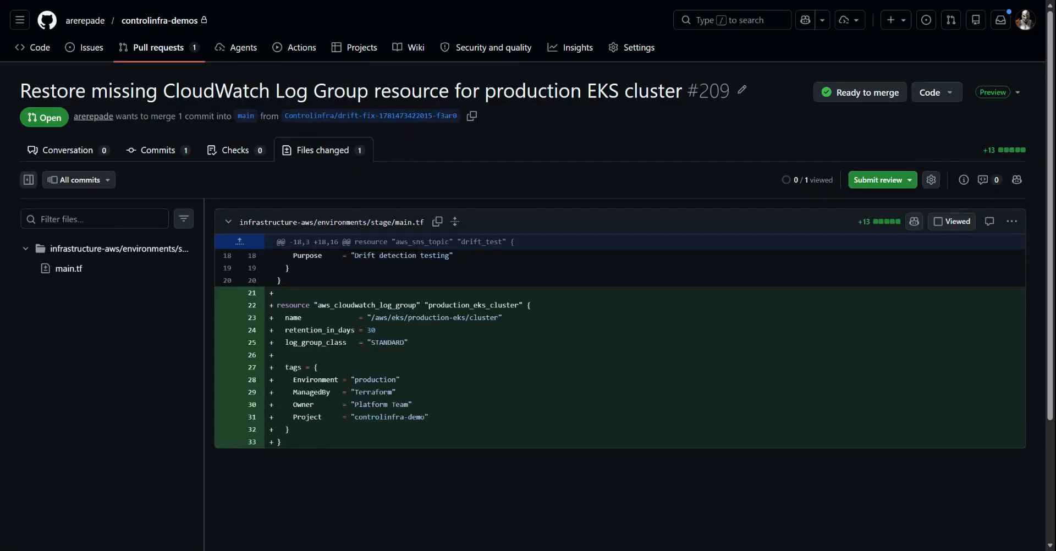
Go back to the Controlinfra tab and scroll up to the Drift Summary showing 6 of 8 analysed
key("ctrl+shift+Tab")
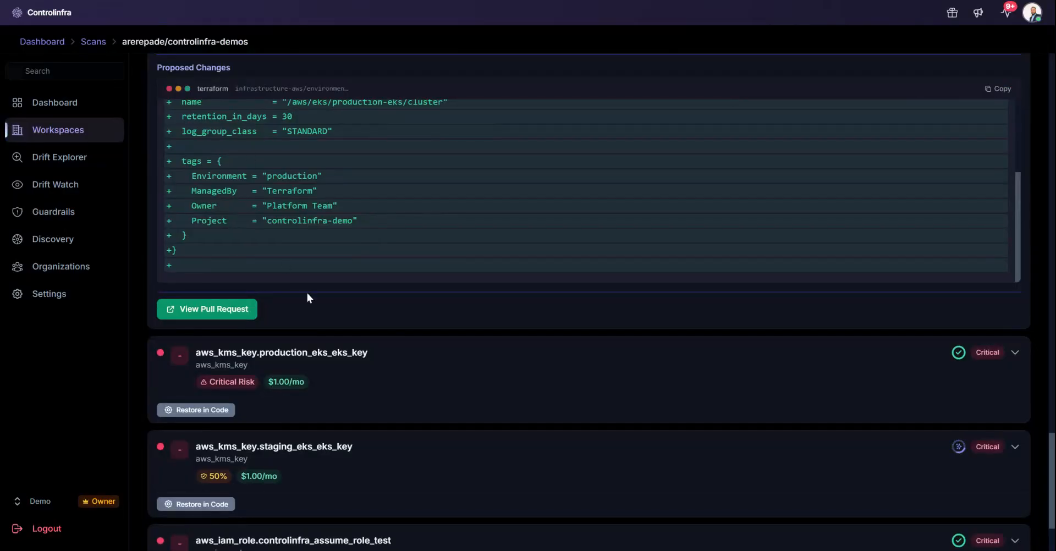
scroll(307, 292, "up", 5)
scroll(333, 251, "up", 15)
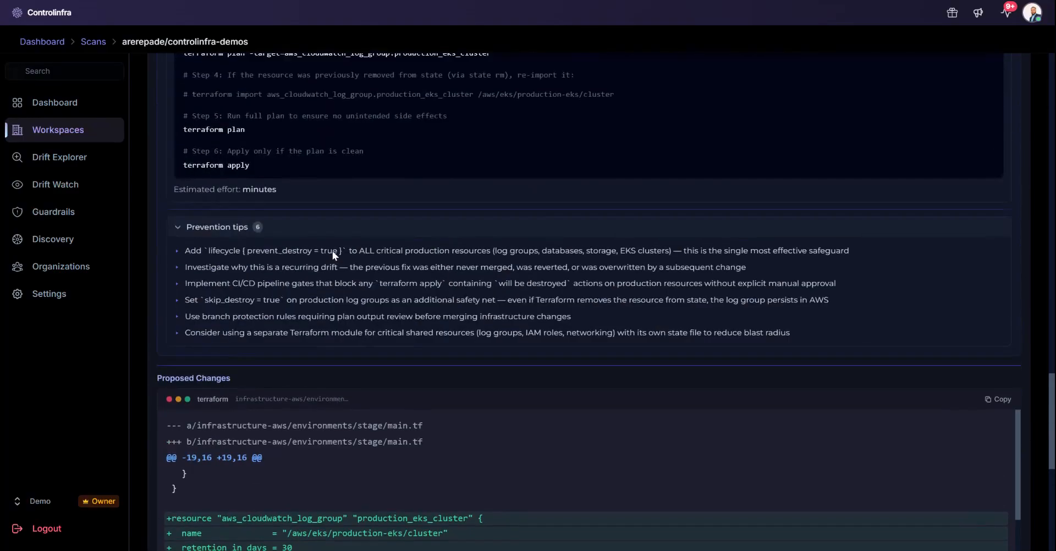
scroll(332, 251, "up", 10)
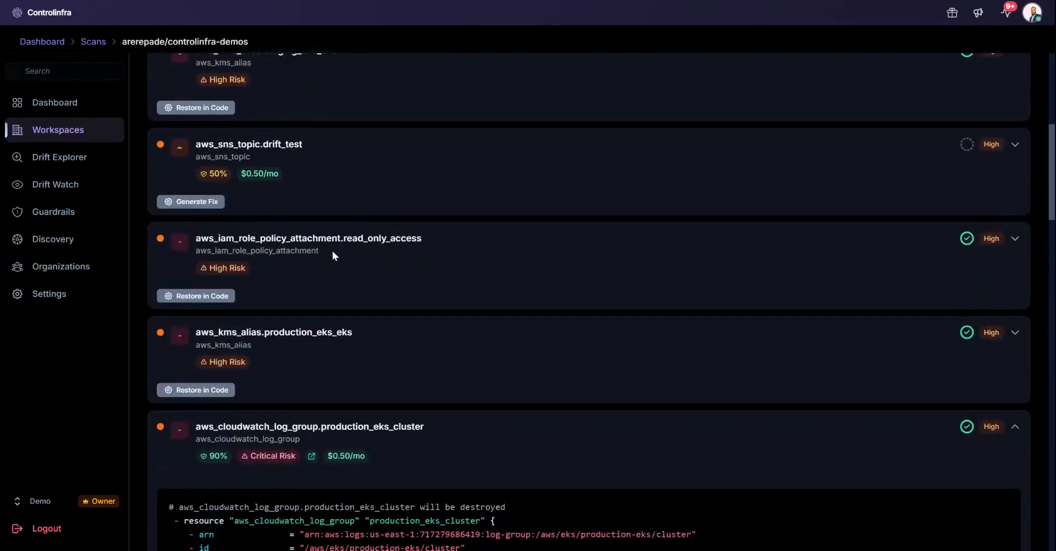